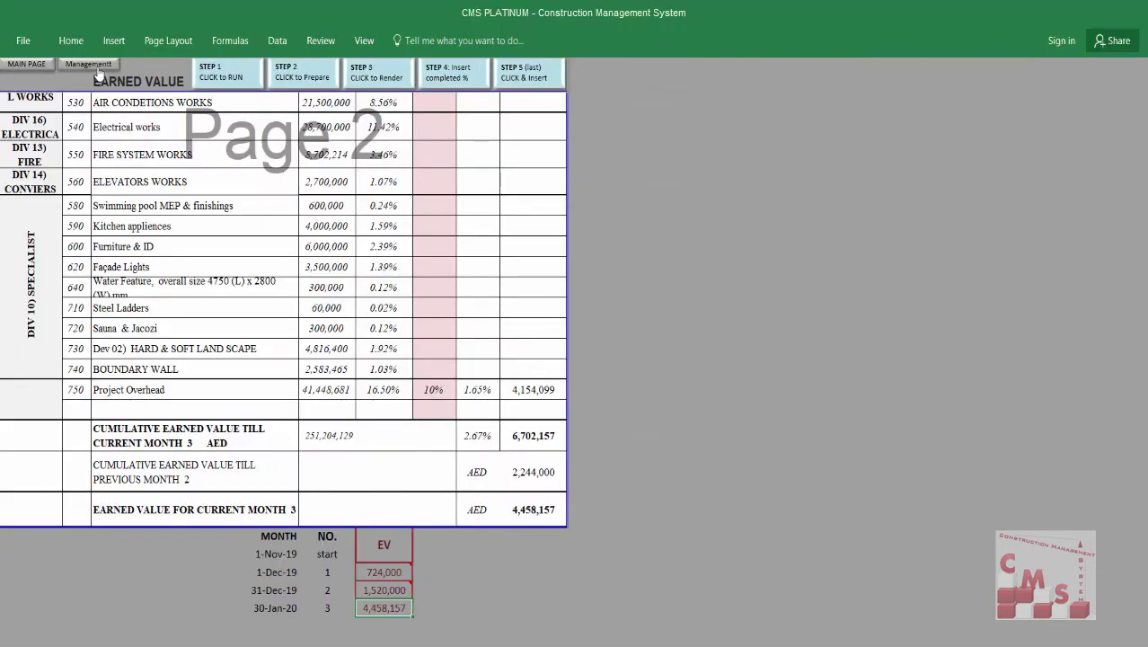
Open the Actual Schedule from the Management page and select the activities' Actual/Recovery start and finish dates
click(98, 70)
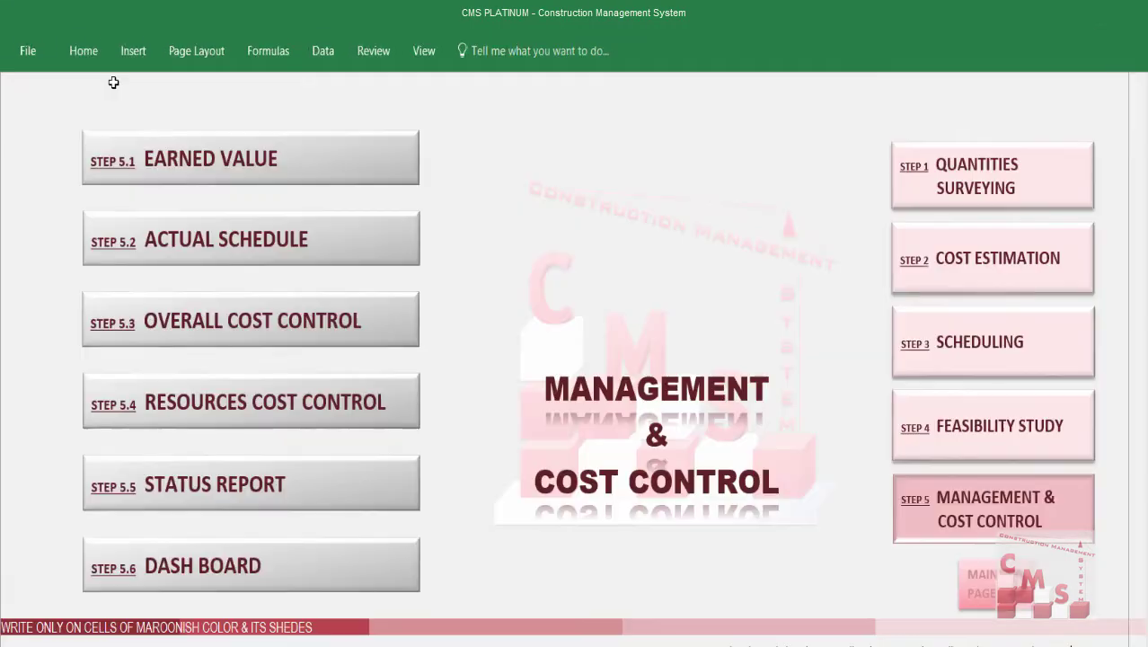
click(360, 245)
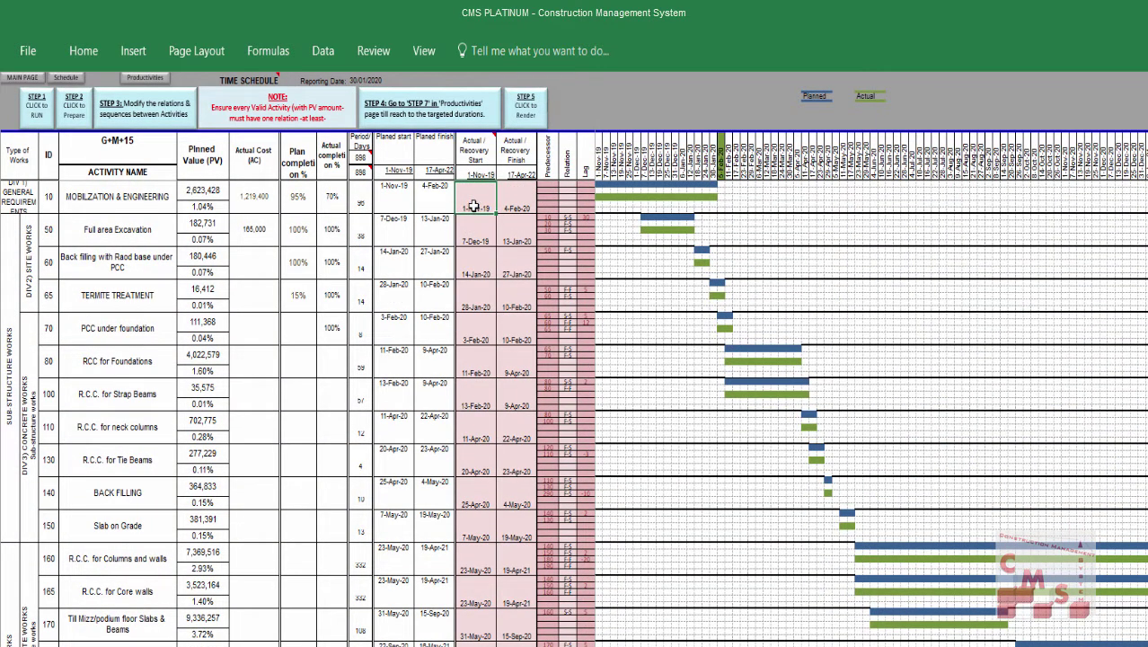
drag(474, 207, 512, 561)
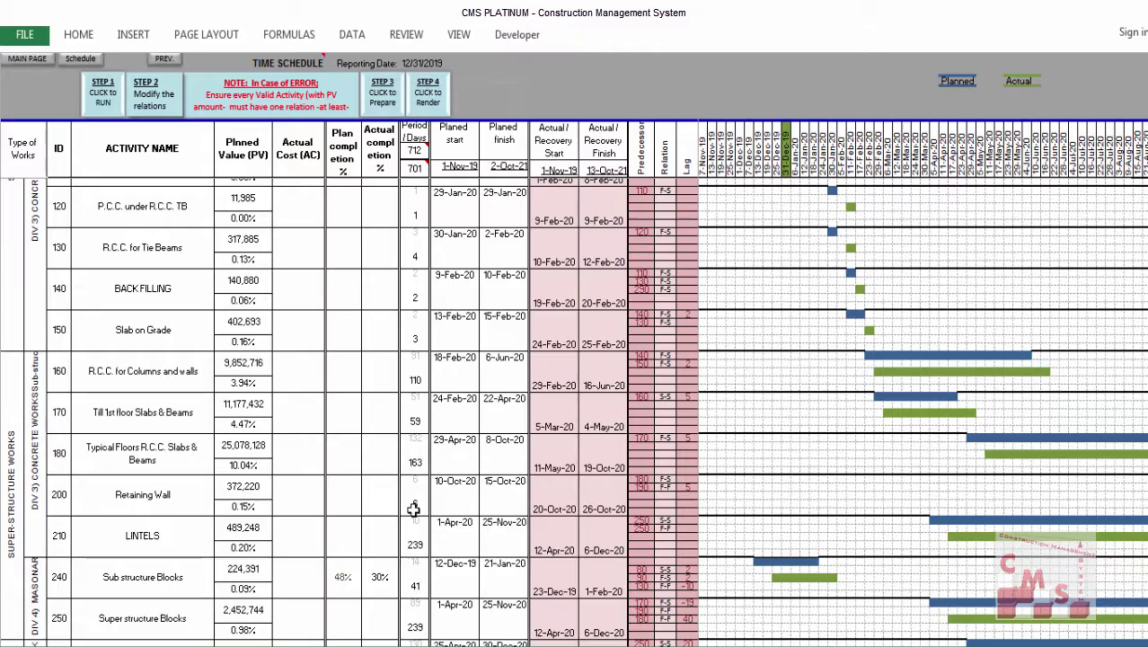
Examine the plan and actual completion percentage columns for activities 50 to 100 in the time schedule
scroll(478, 441, up, 3)
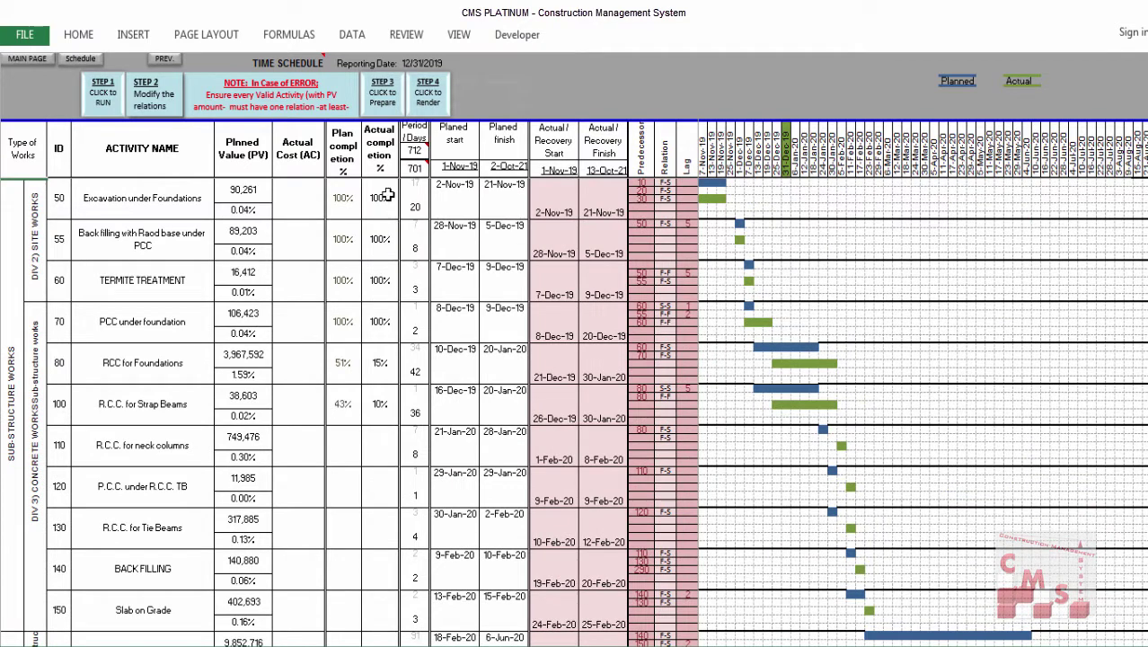
drag(386, 196, 384, 454)
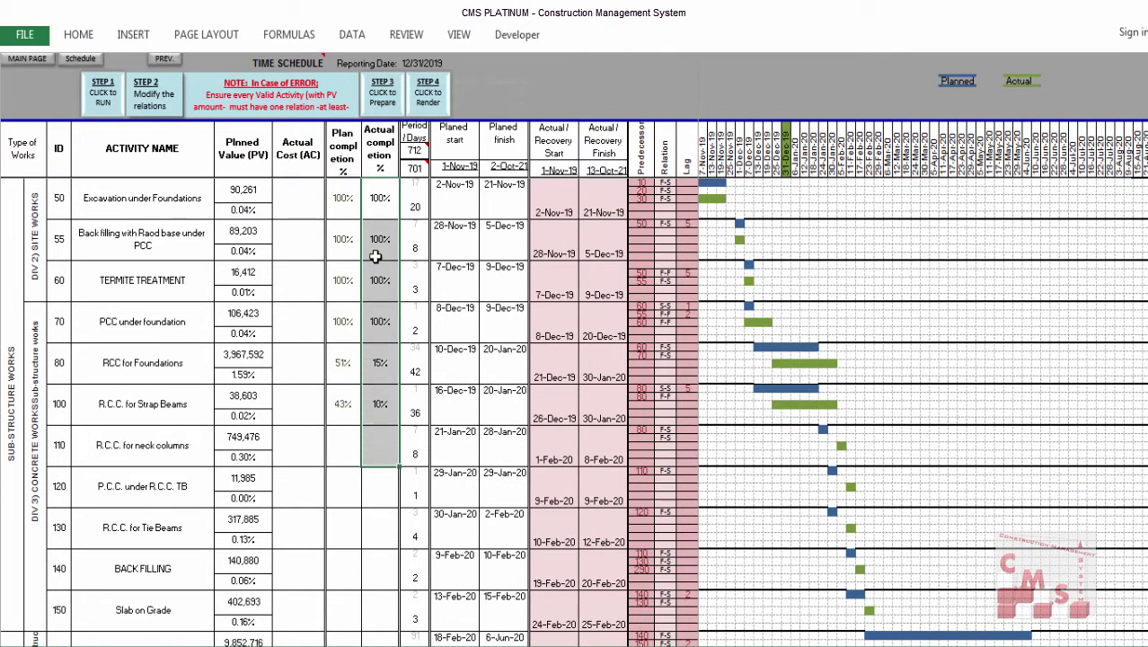
key(shift+Up)
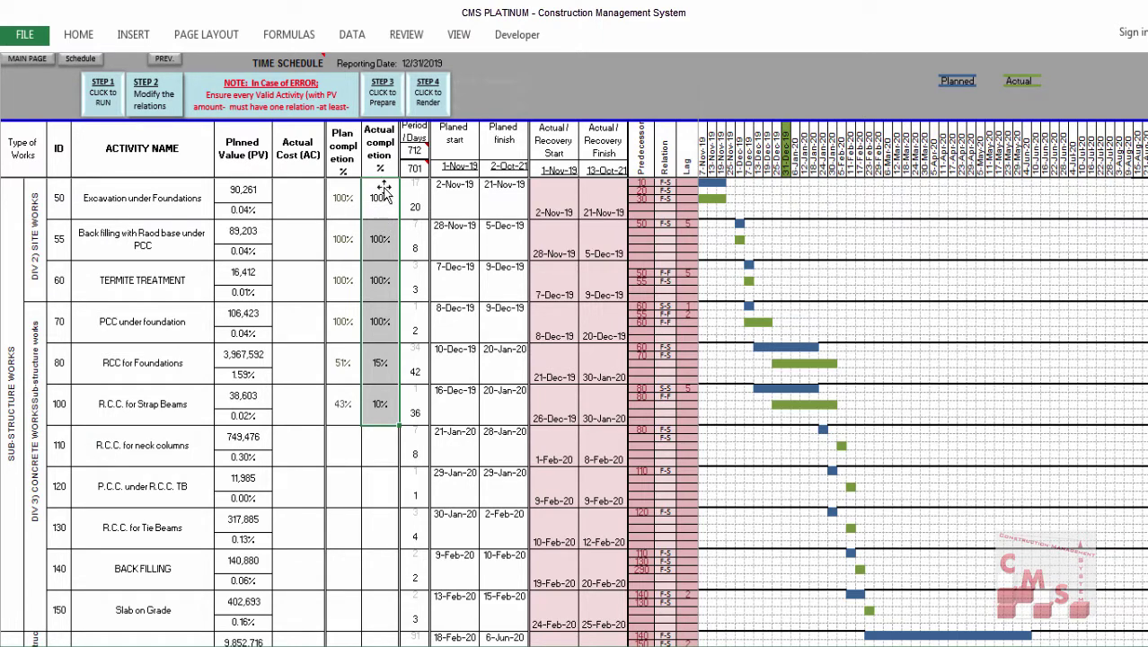
drag(382, 191, 380, 400)
drag(346, 197, 340, 398)
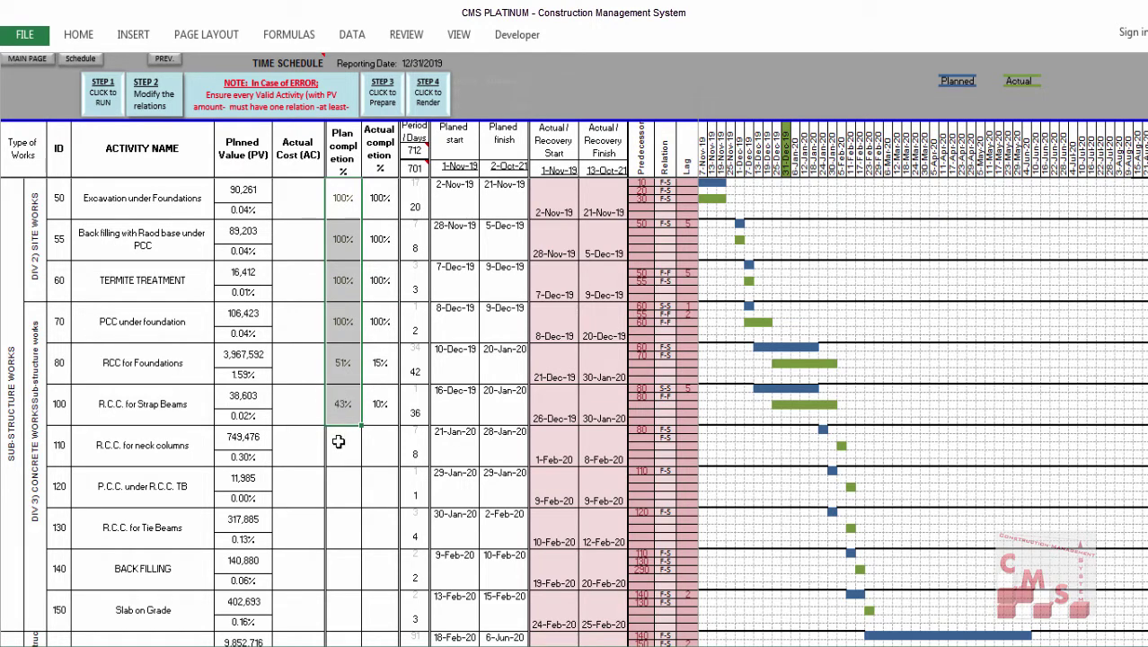
click(342, 363)
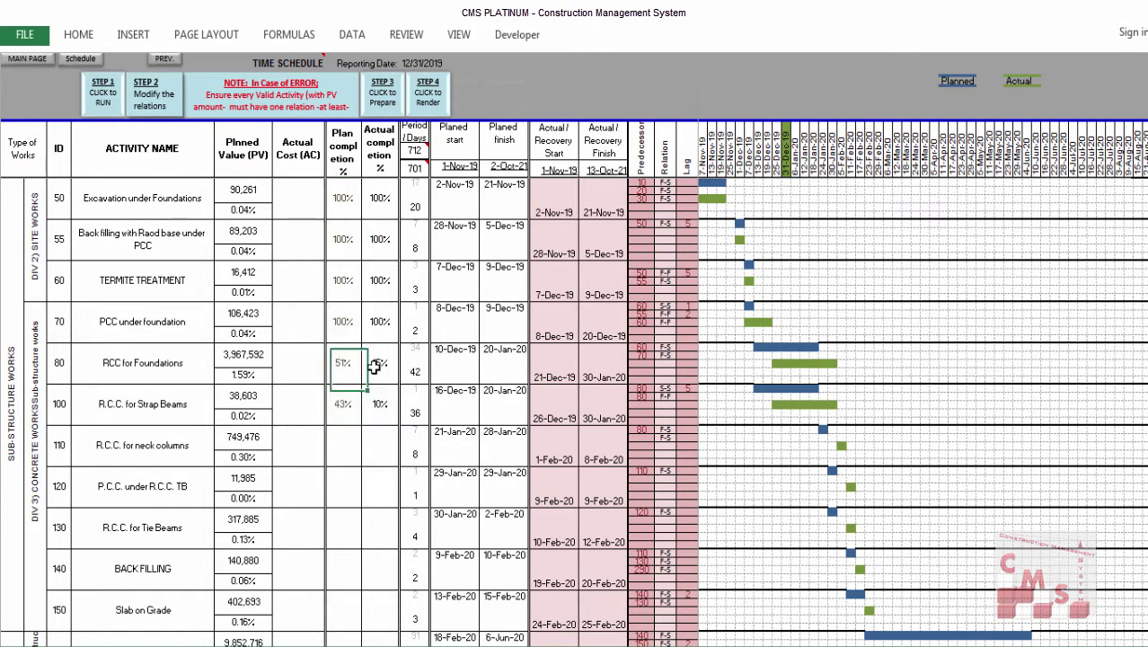
drag(348, 193, 344, 301)
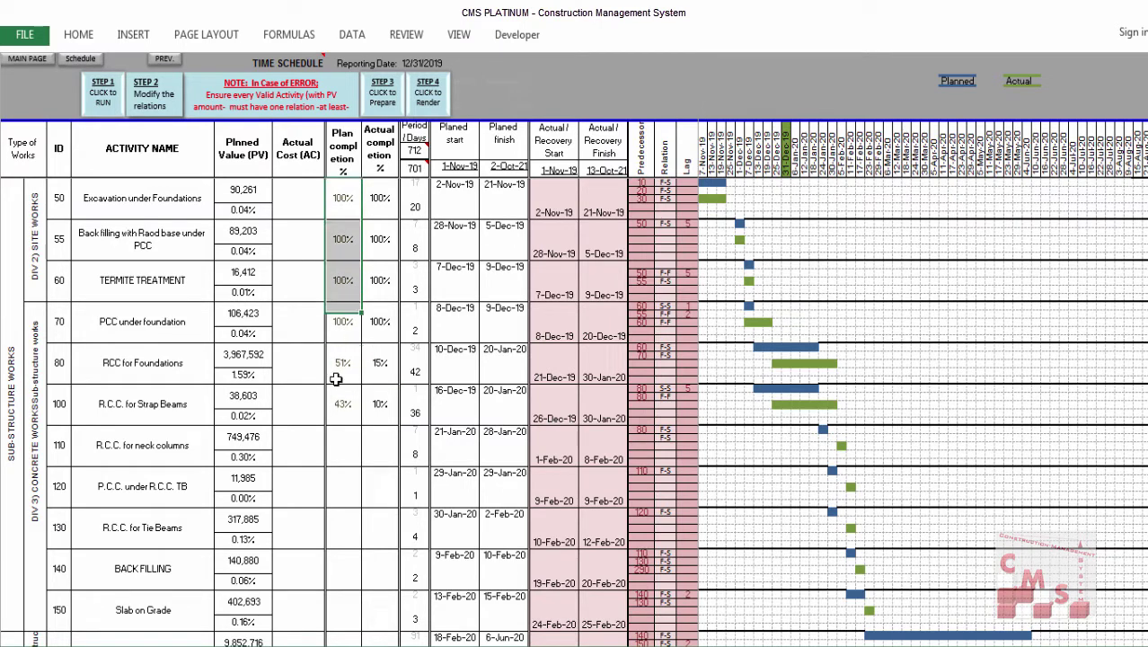
drag(335, 379, 336, 405)
drag(384, 202, 372, 404)
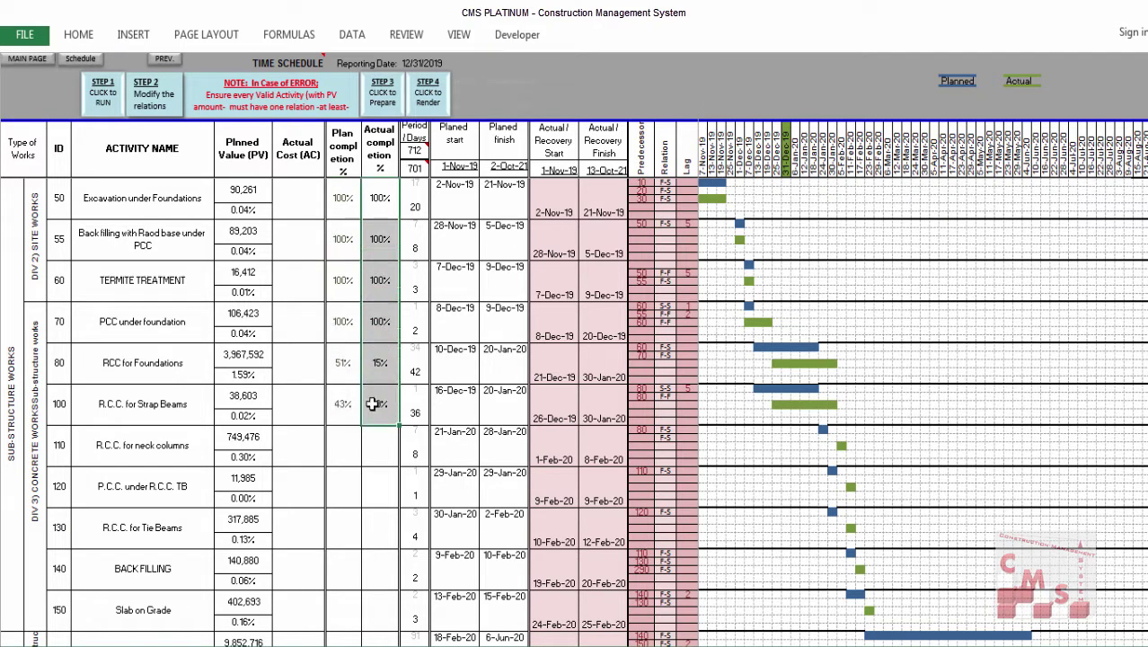
click(378, 321)
click(382, 365)
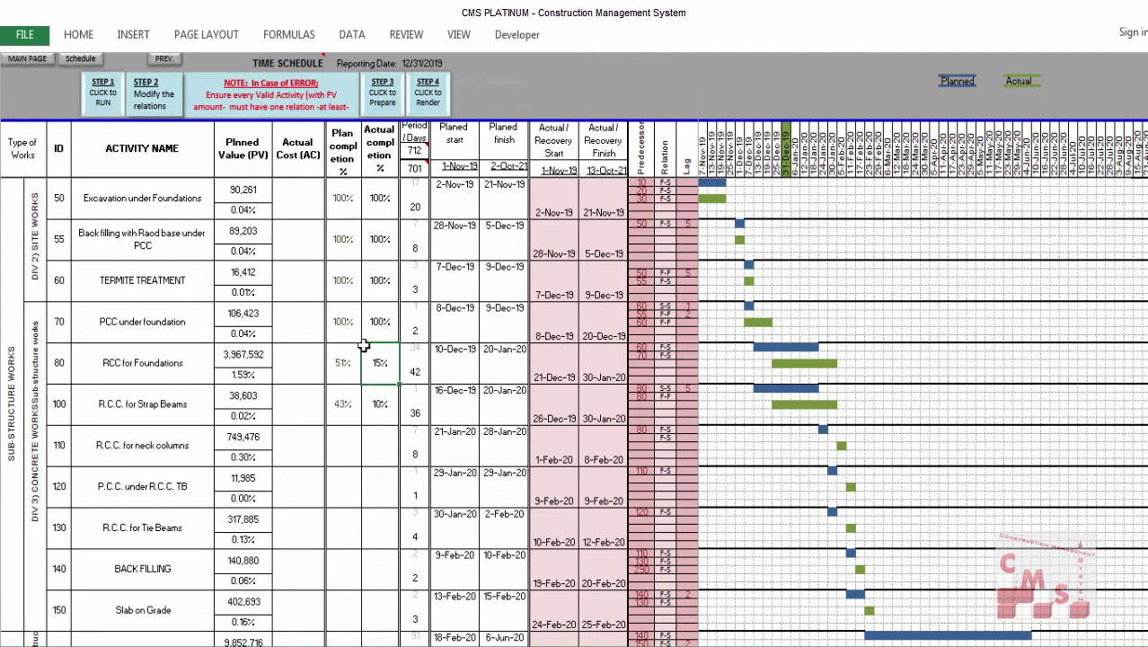
Compare plan with actual completion activity by activity, from Excavation under Foundations down to R.C.C. for Strap Beams
click(343, 207)
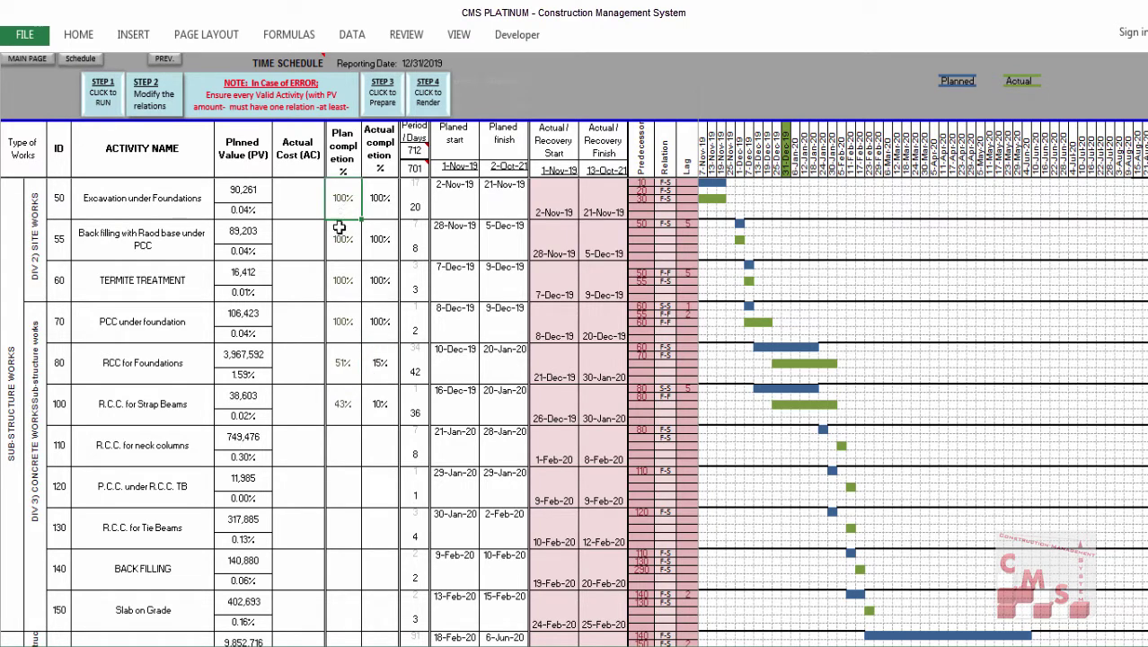
click(377, 211)
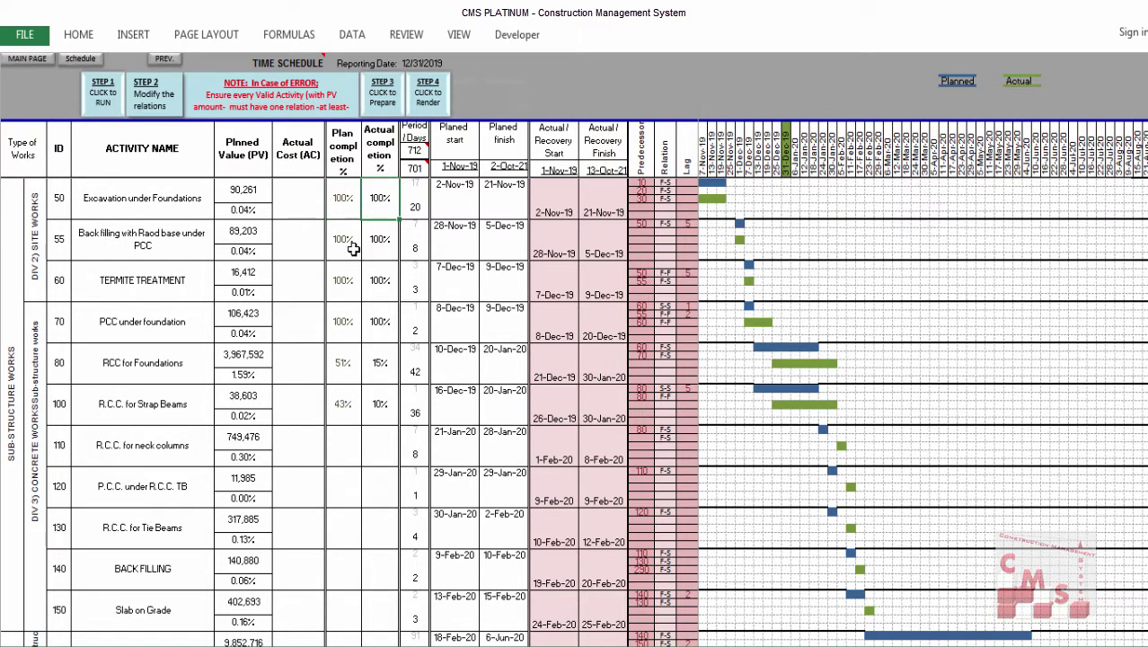
click(351, 249)
click(376, 249)
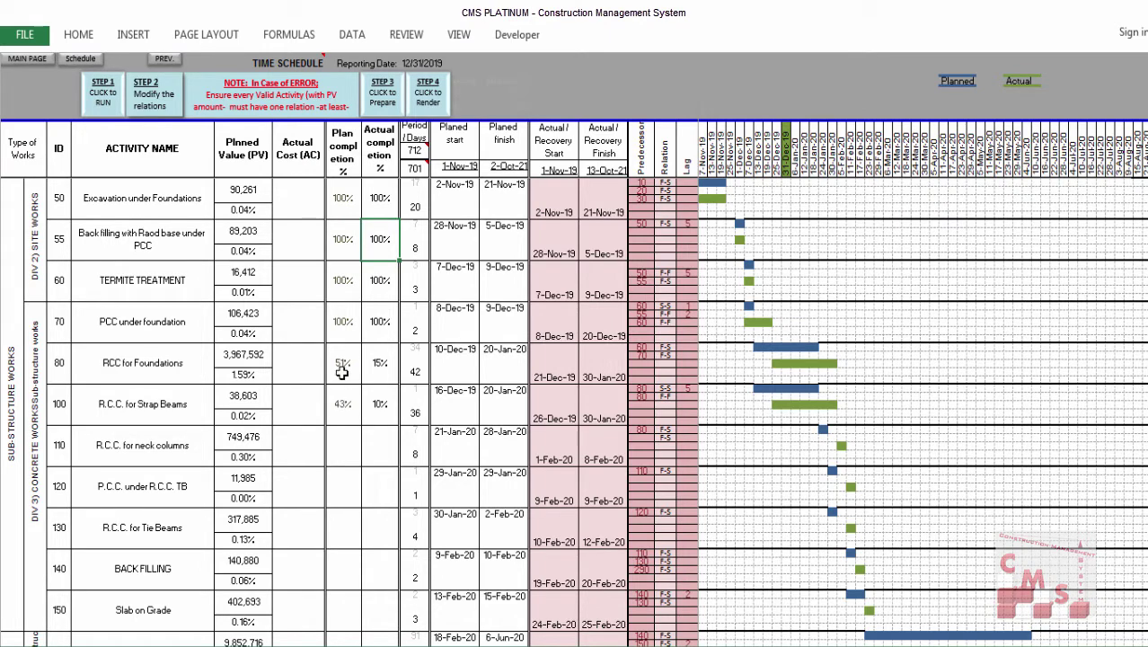
click(344, 331)
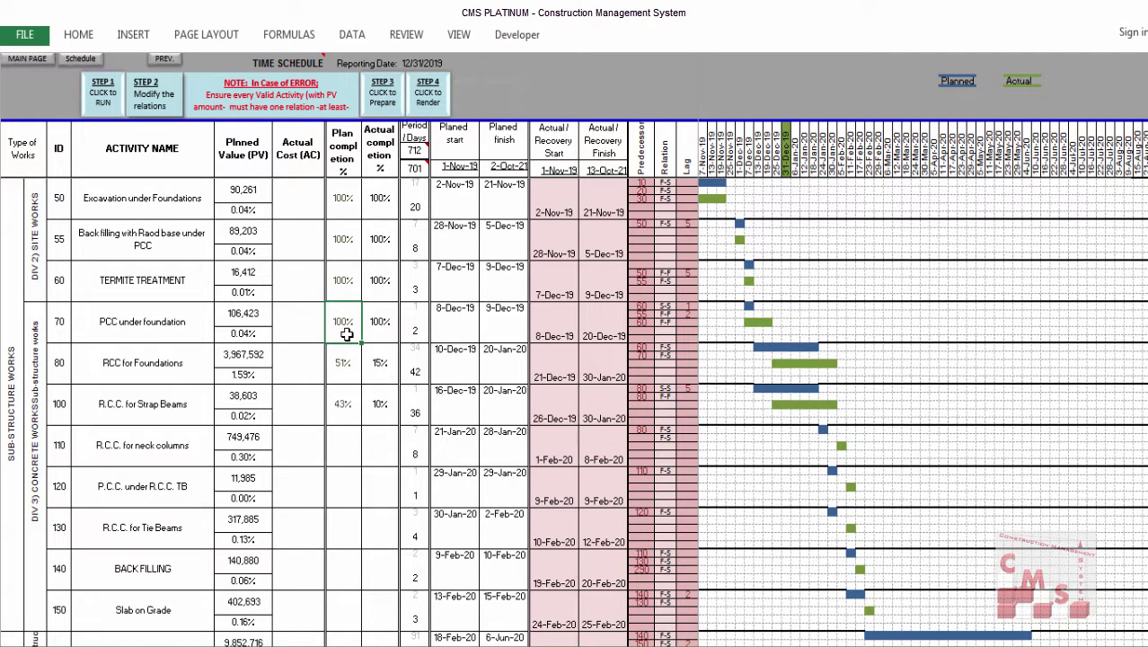
click(380, 333)
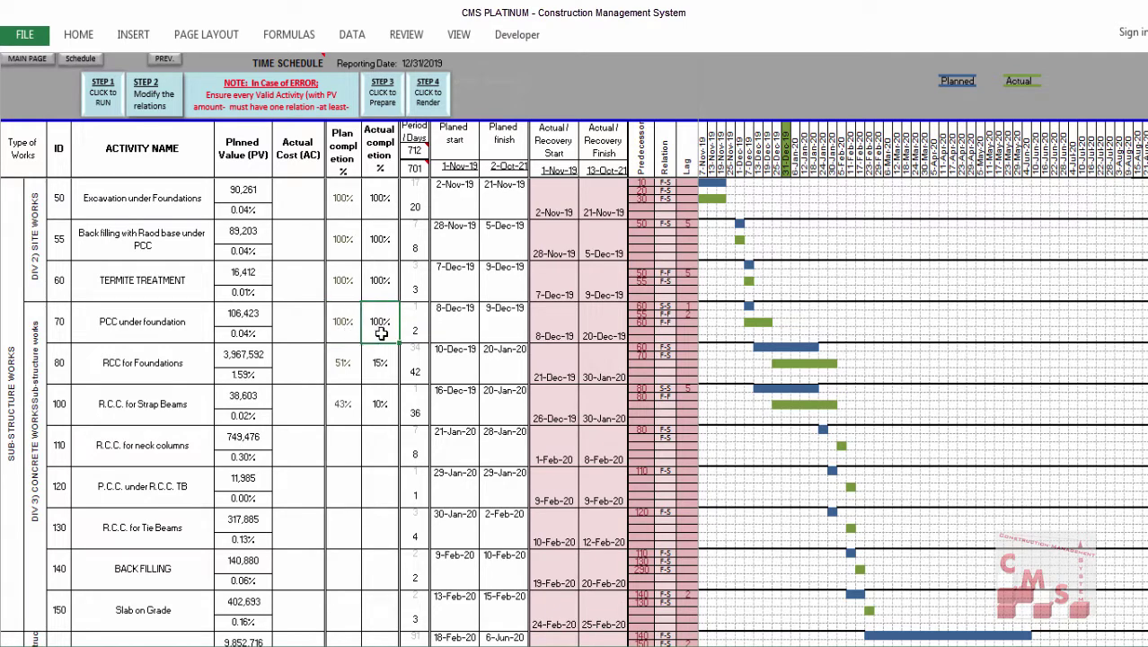
click(353, 376)
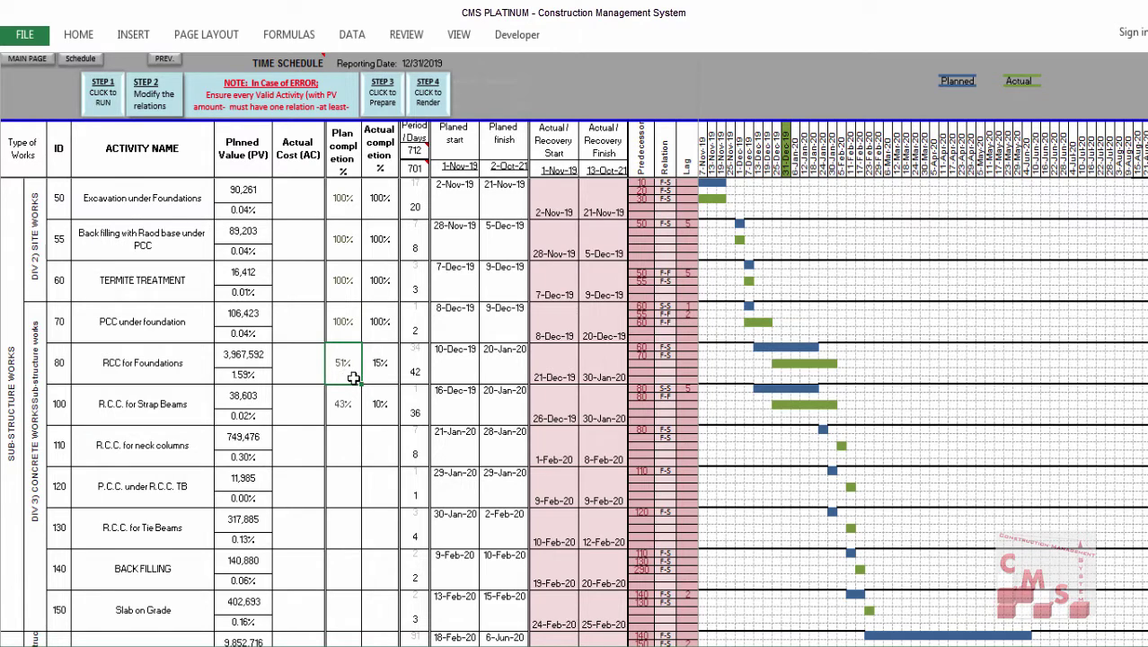
click(379, 378)
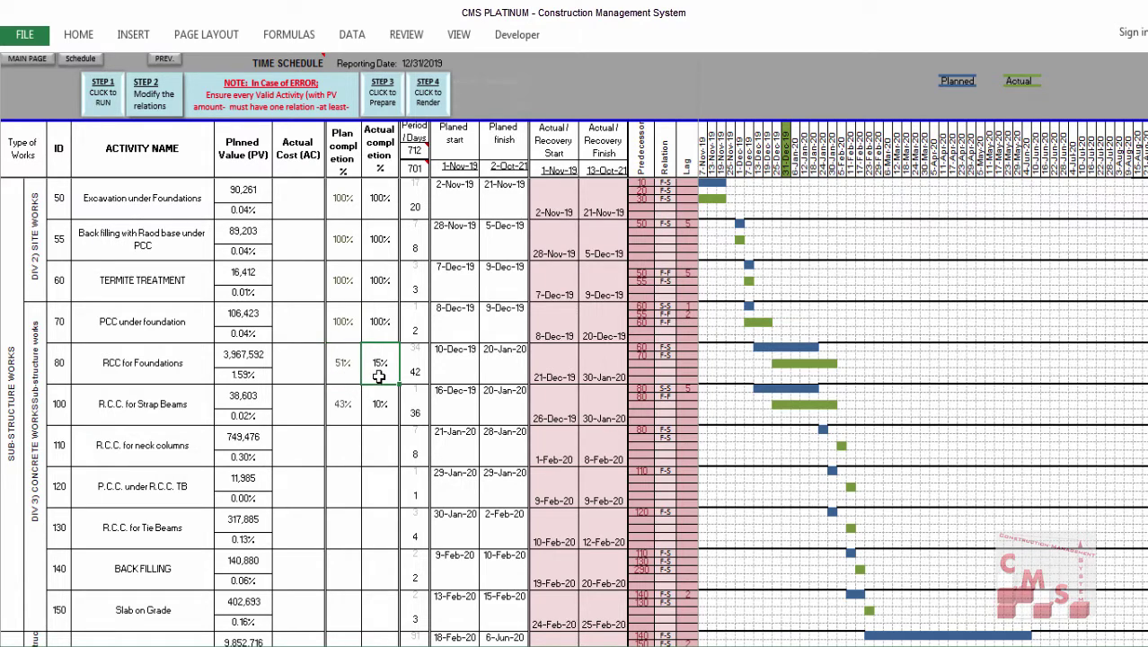
click(341, 415)
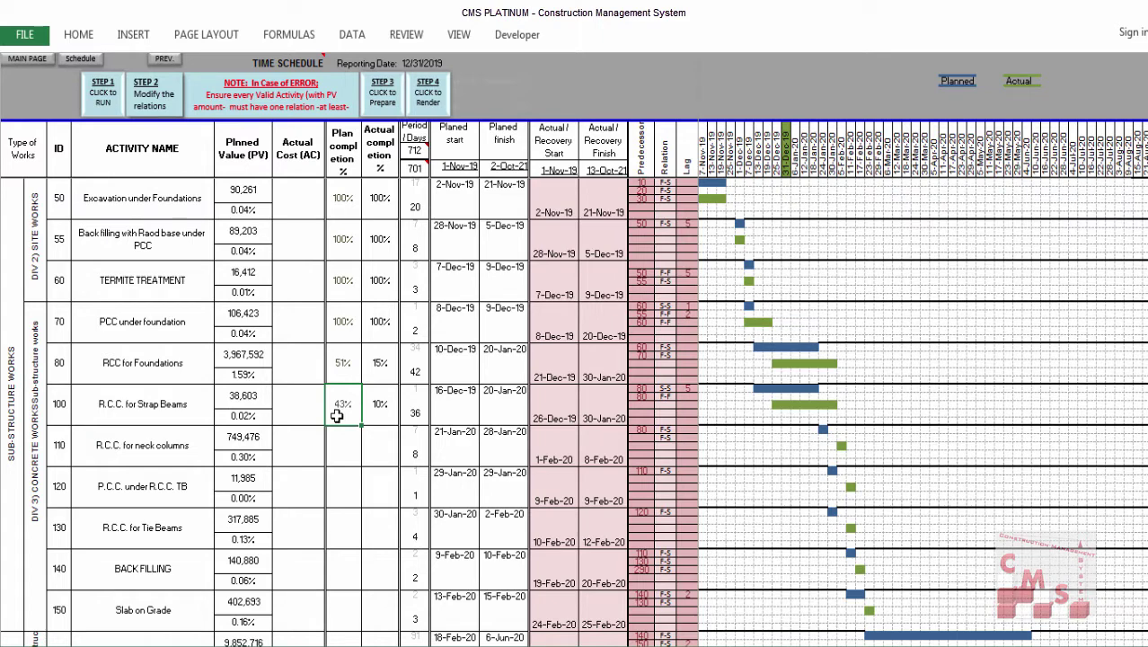
click(375, 418)
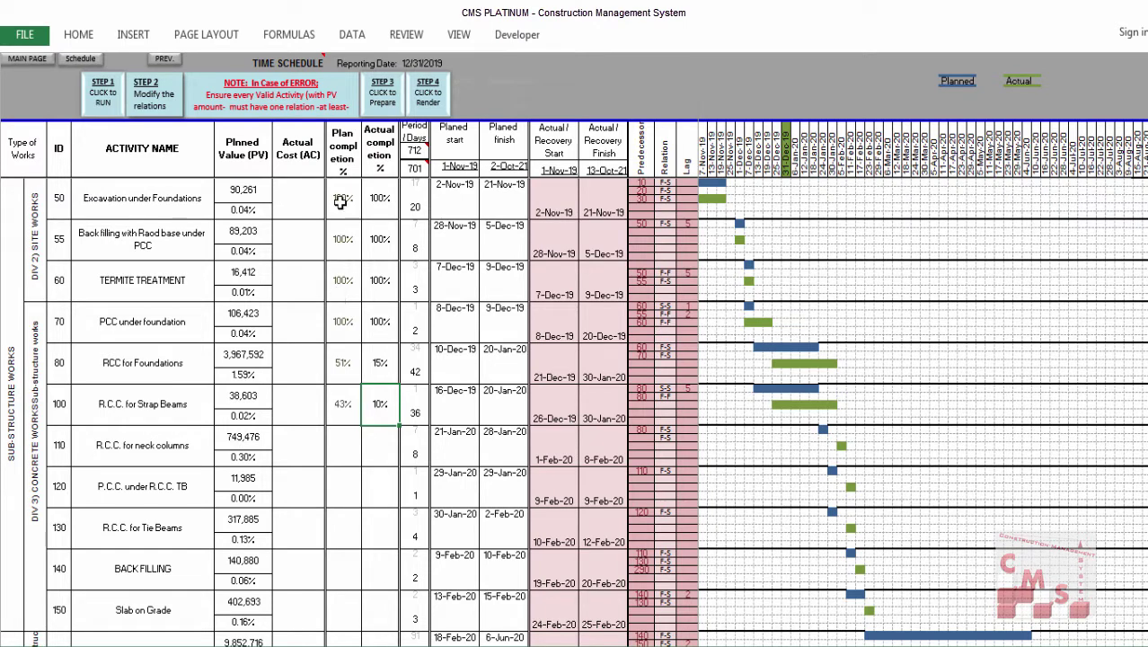
Check the plan completion percentages against the planned start and finish dates, and review the actual completion percentages
drag(343, 207, 341, 398)
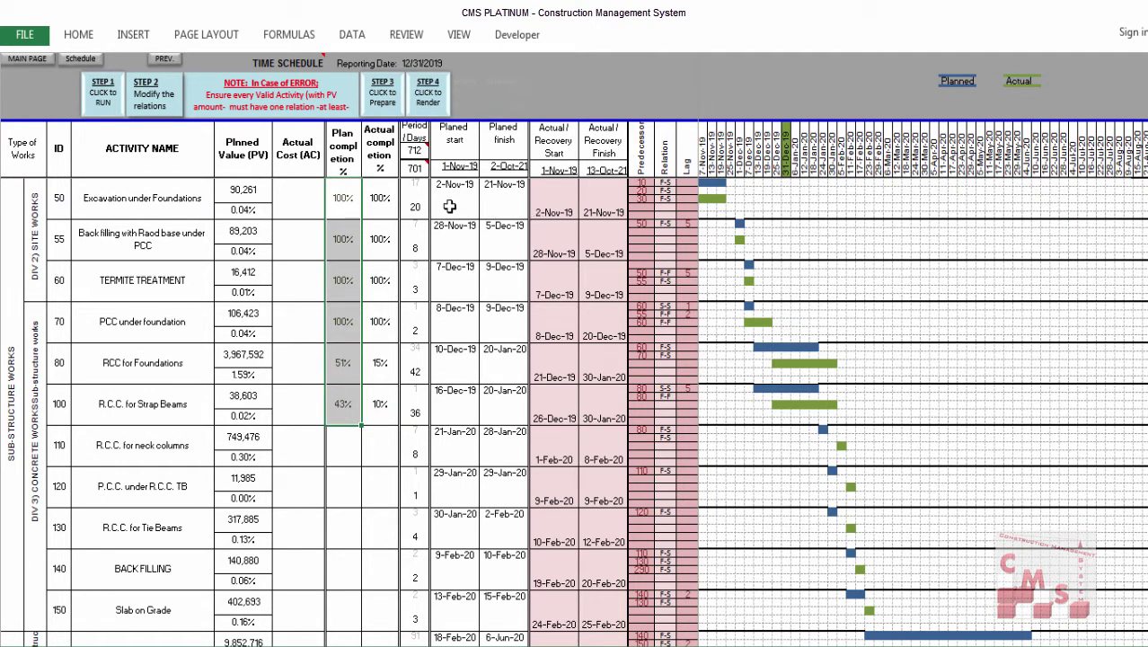
drag(453, 227, 503, 409)
drag(342, 197, 346, 409)
drag(380, 197, 374, 378)
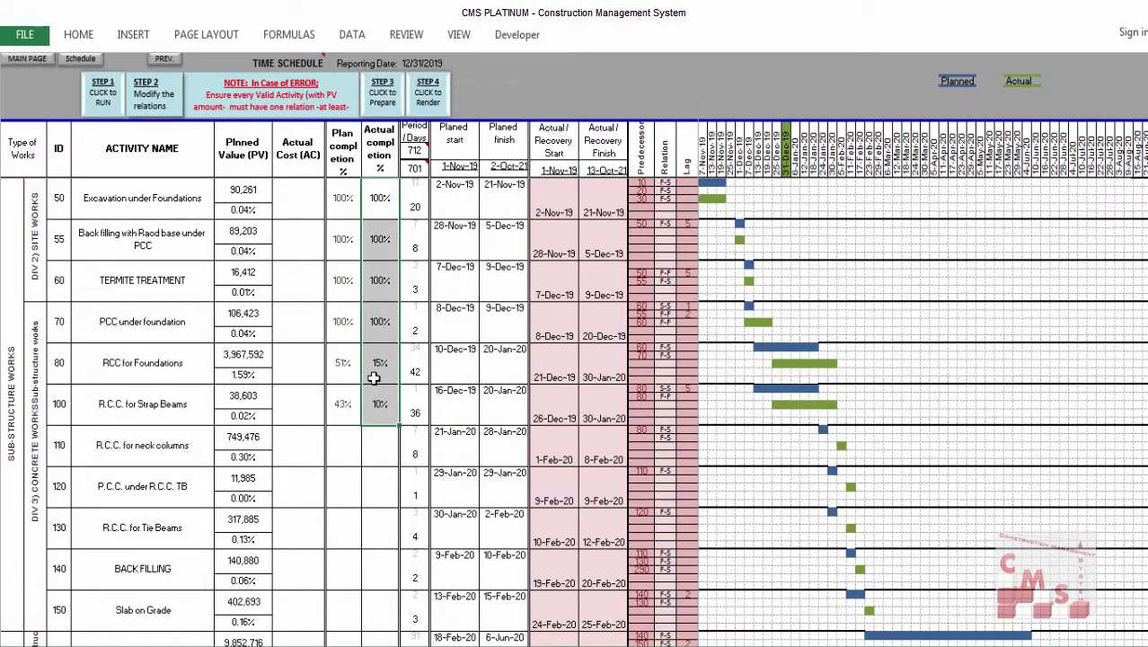
Compare plan and actual completion of RCC for Foundations and inspect the planned and recovery finish dates of PCC under foundation
click(374, 378)
drag(339, 367, 379, 367)
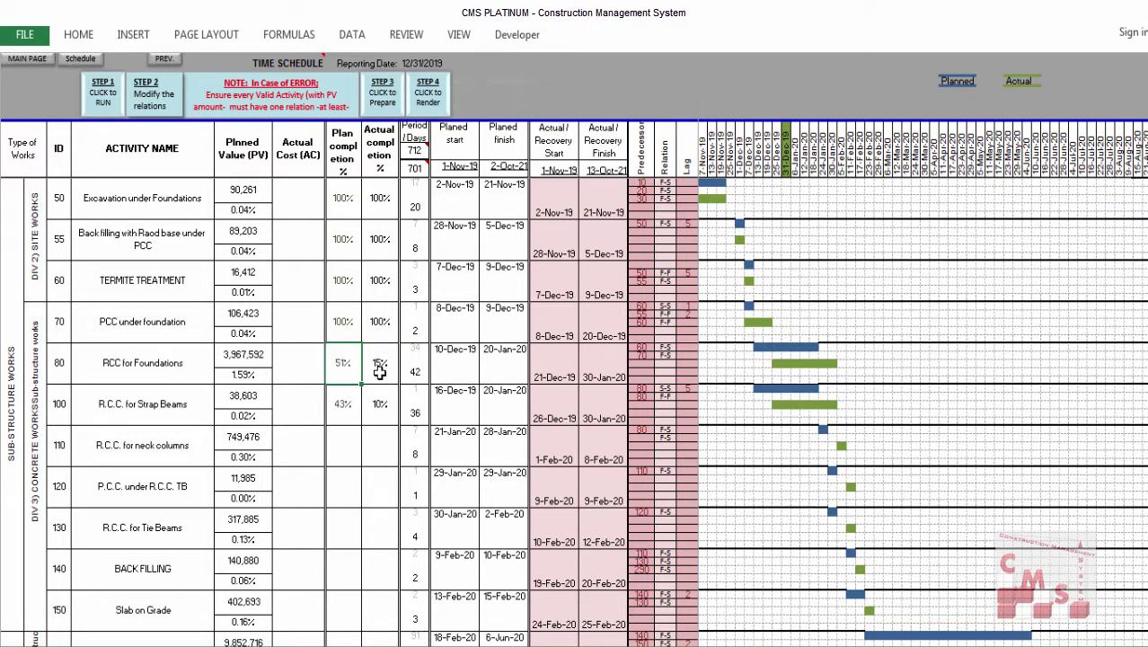
click(379, 366)
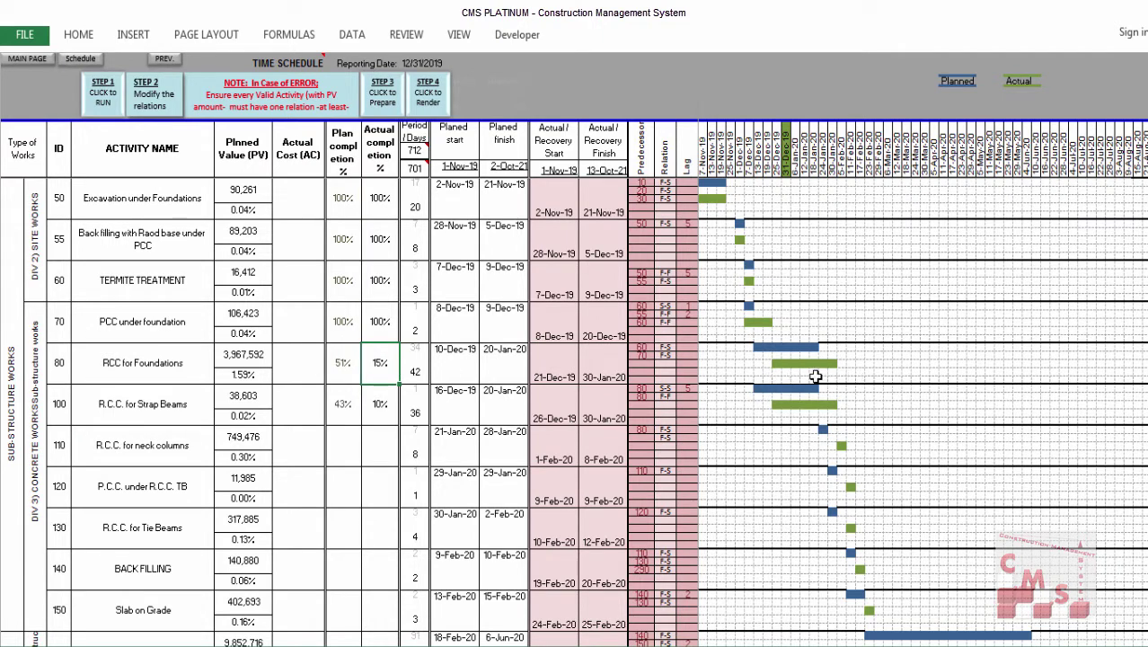
click(588, 331)
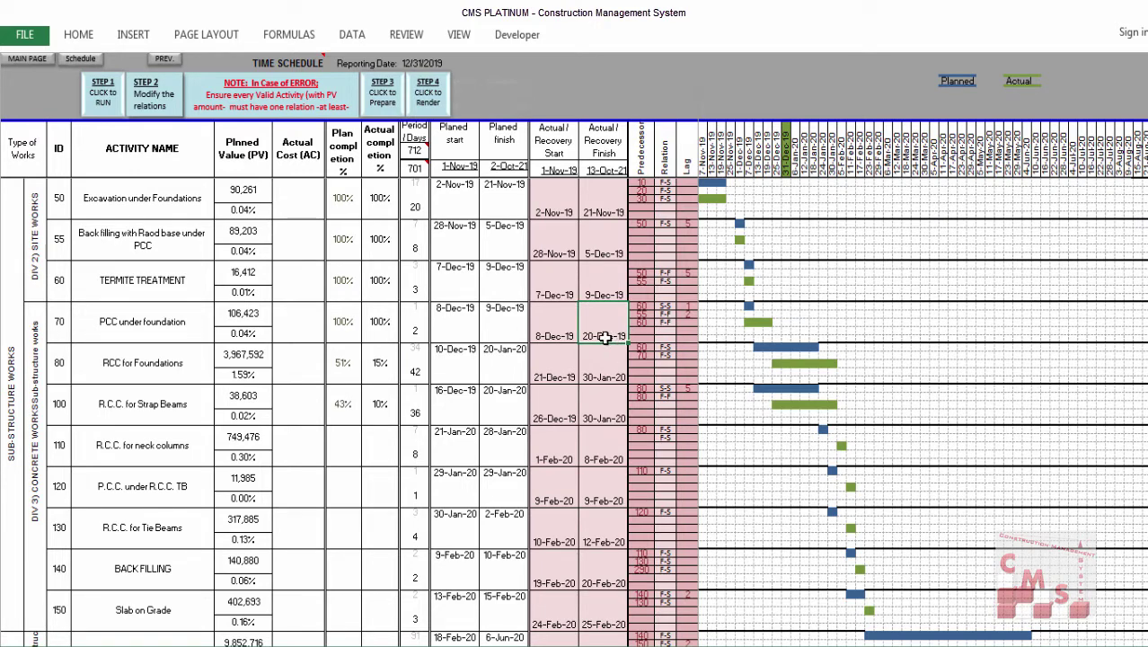
click(515, 330)
click(599, 325)
Compare the completion percentages of RCC for Foundations and R.C.C. for Strap Beams and check their planned and recovery dates
drag(343, 363, 374, 363)
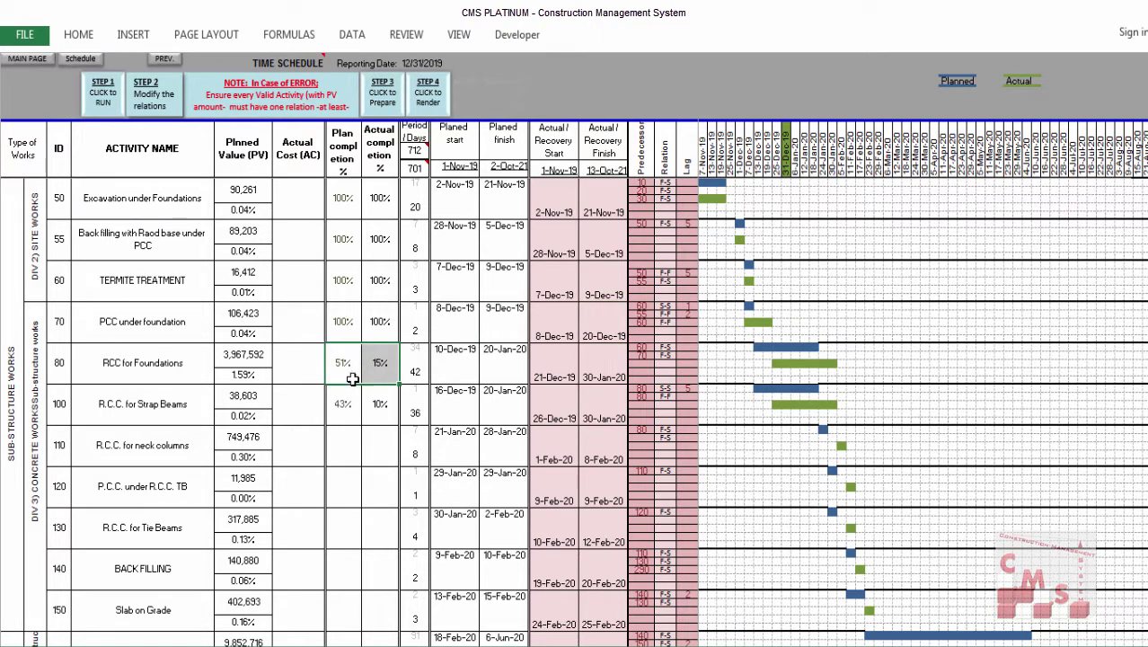
drag(349, 401, 372, 422)
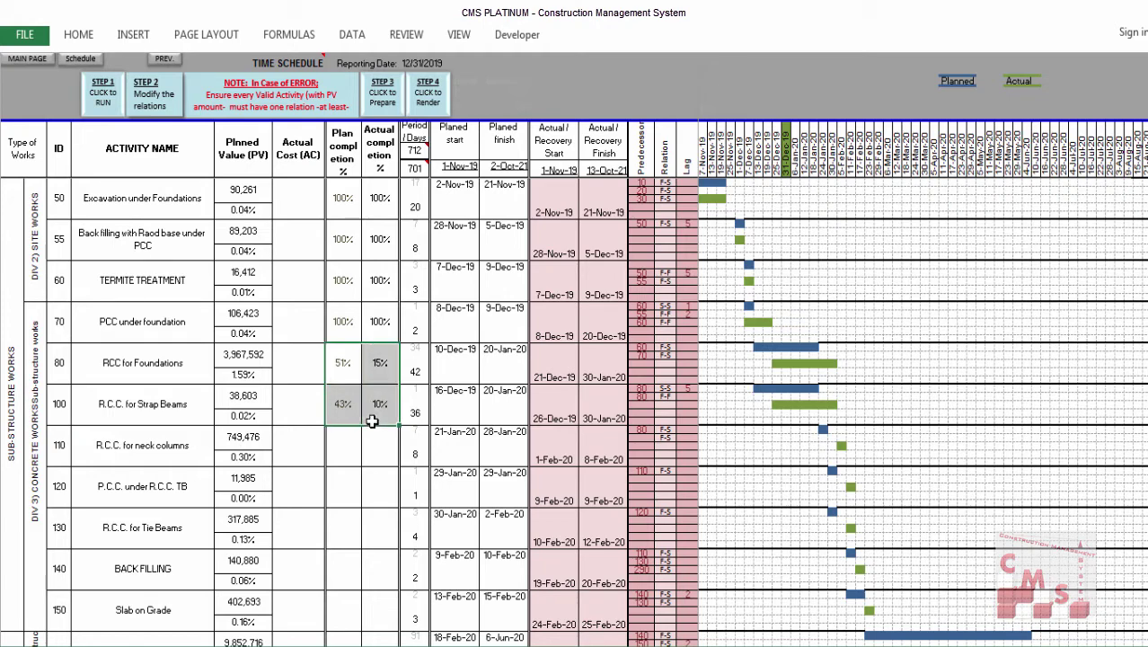
drag(349, 372, 367, 414)
drag(379, 375, 380, 406)
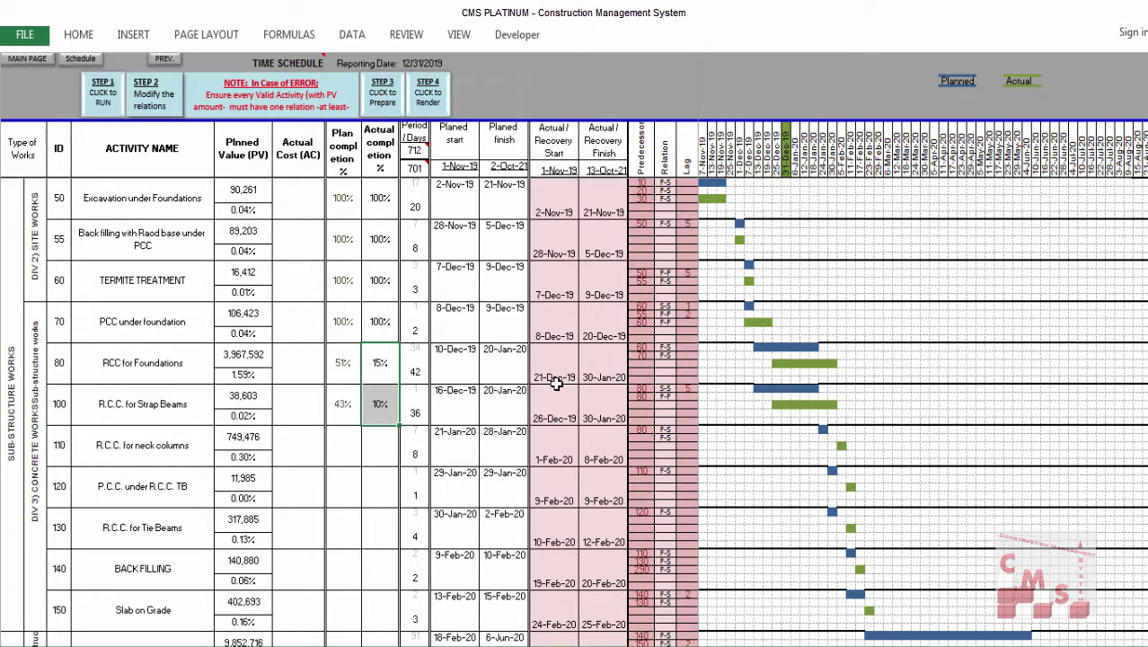
click(592, 372)
click(502, 376)
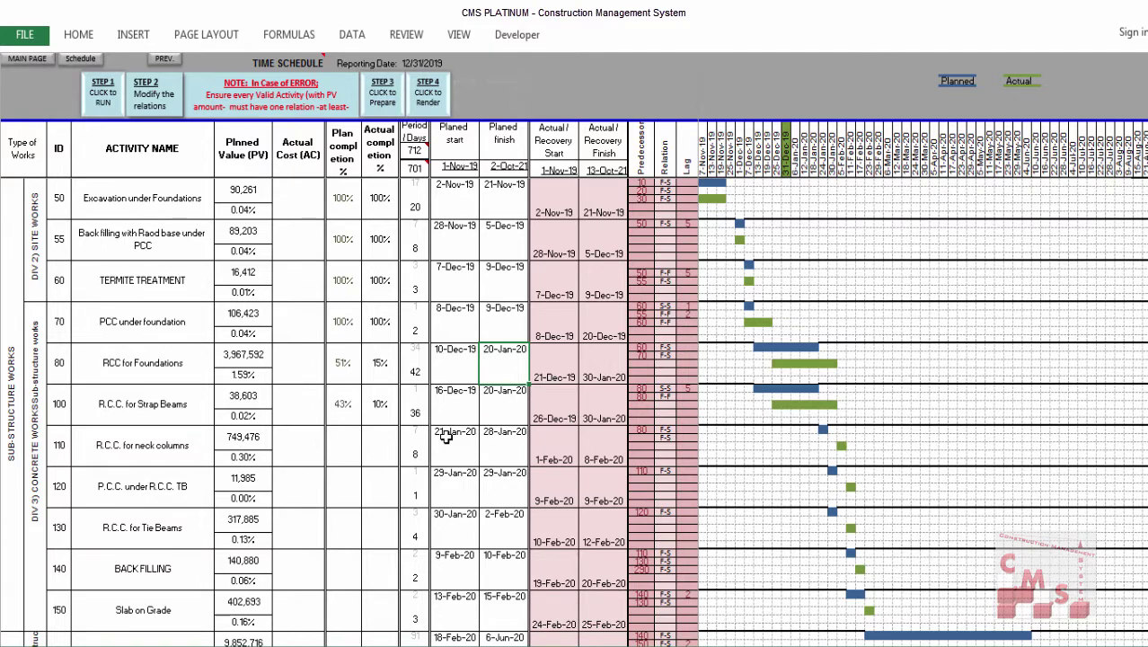
click(473, 398)
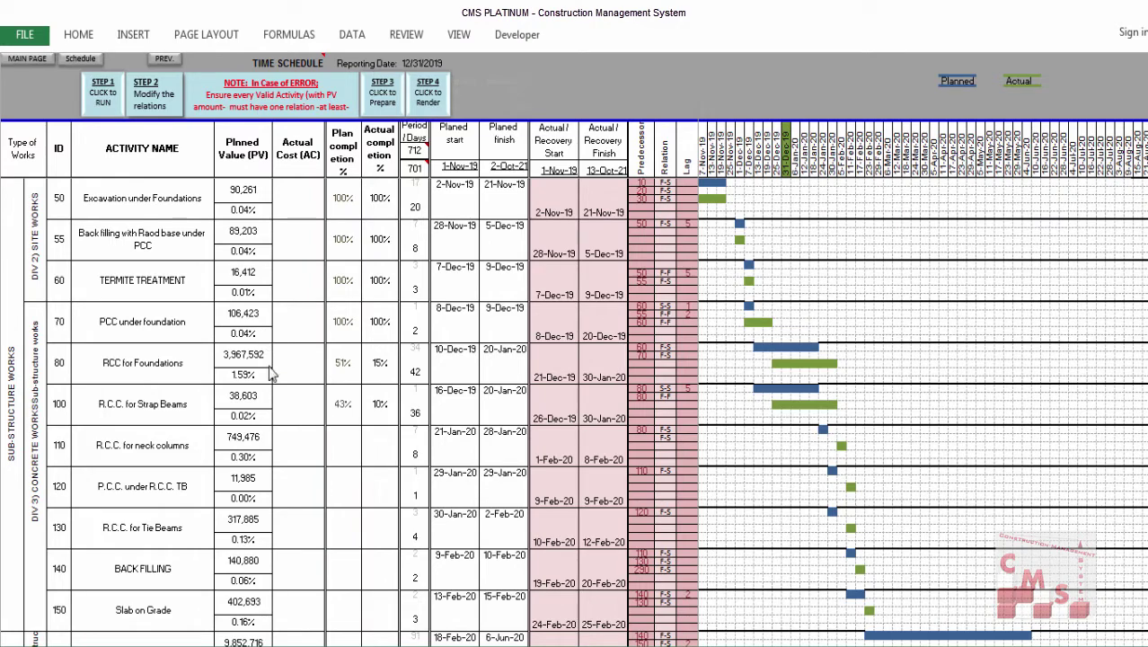
Examine the total plan and actual completion percentages and the cumulative planned value rows at the end of the schedule
scroll(272, 376, down, 12)
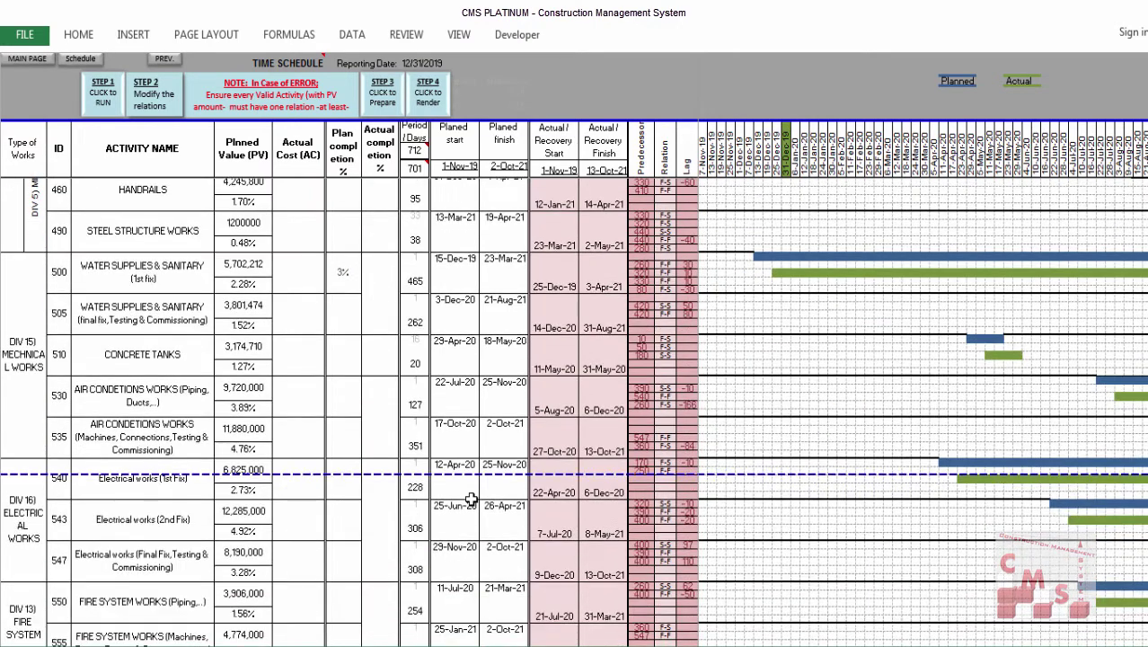
scroll(467, 489, down, 3)
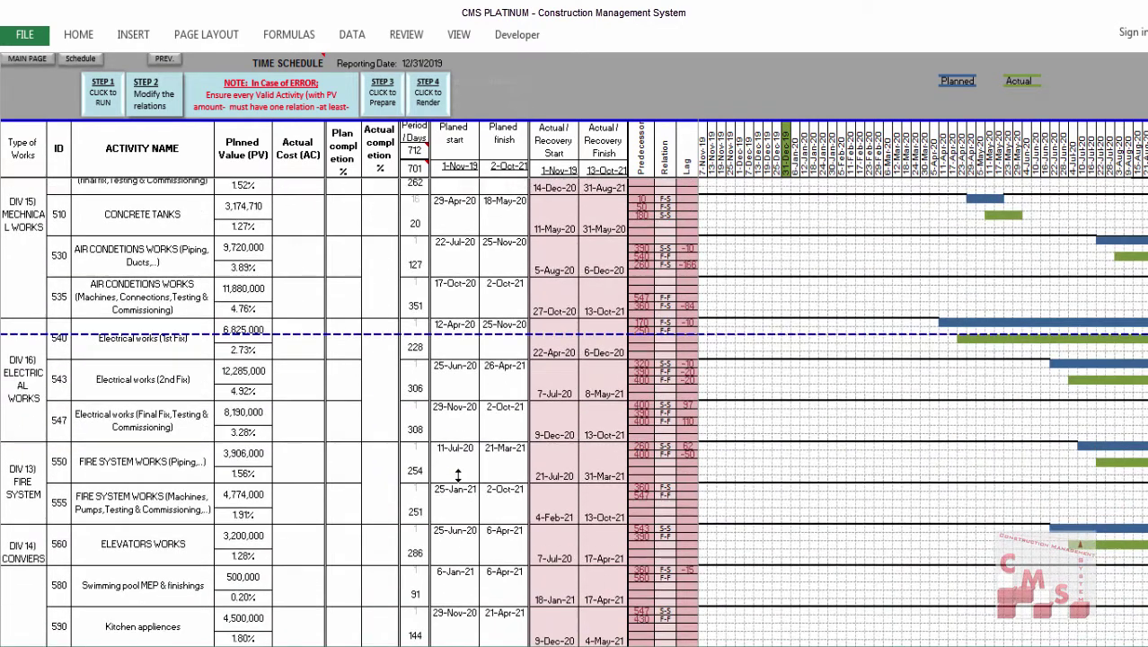
scroll(457, 475, down, 10)
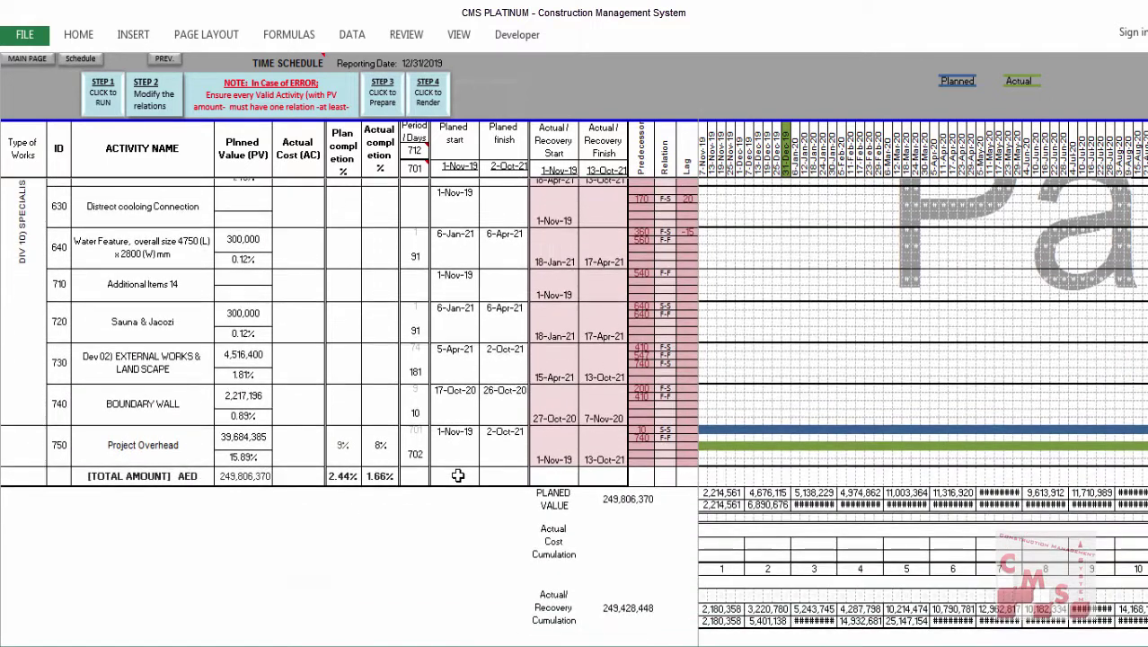
scroll(458, 475, down, 1)
scroll(458, 476, down, 2)
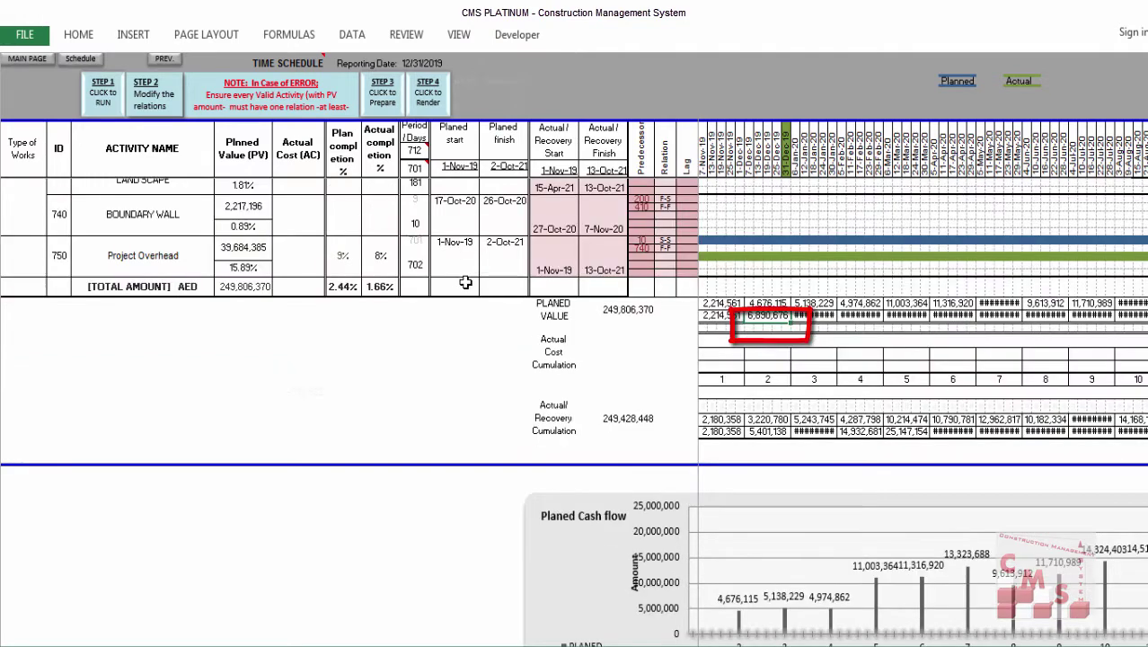
scroll(762, 232, up, 2)
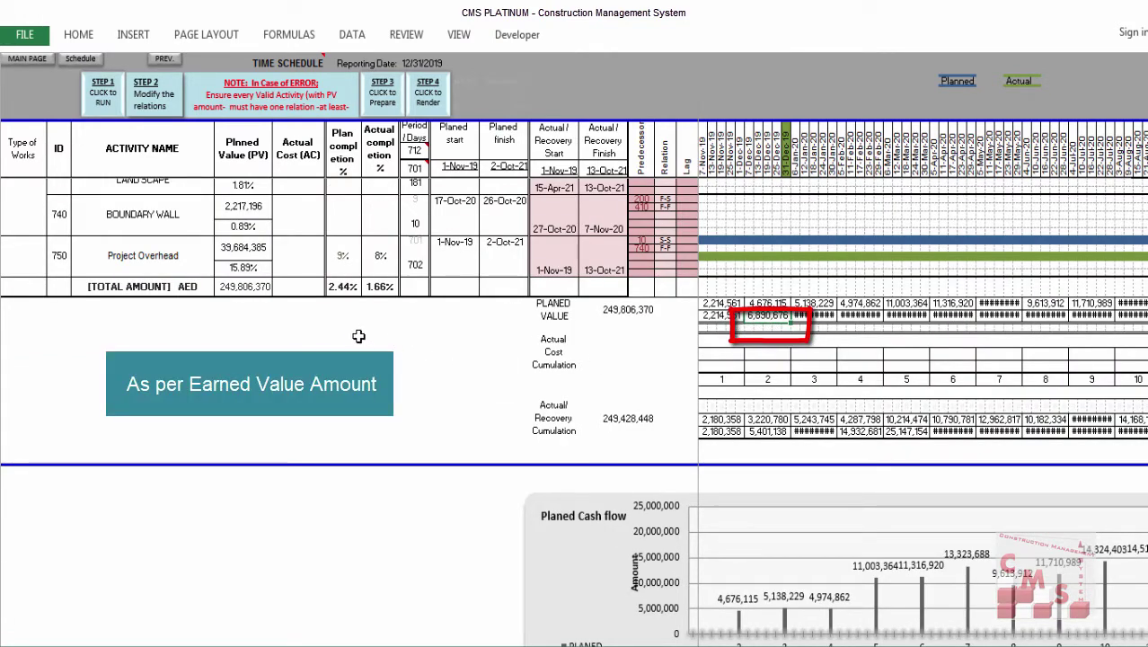
Check the total actual completion percentage and examine the planned value chart and S curve on the Base Line sheet
click(380, 289)
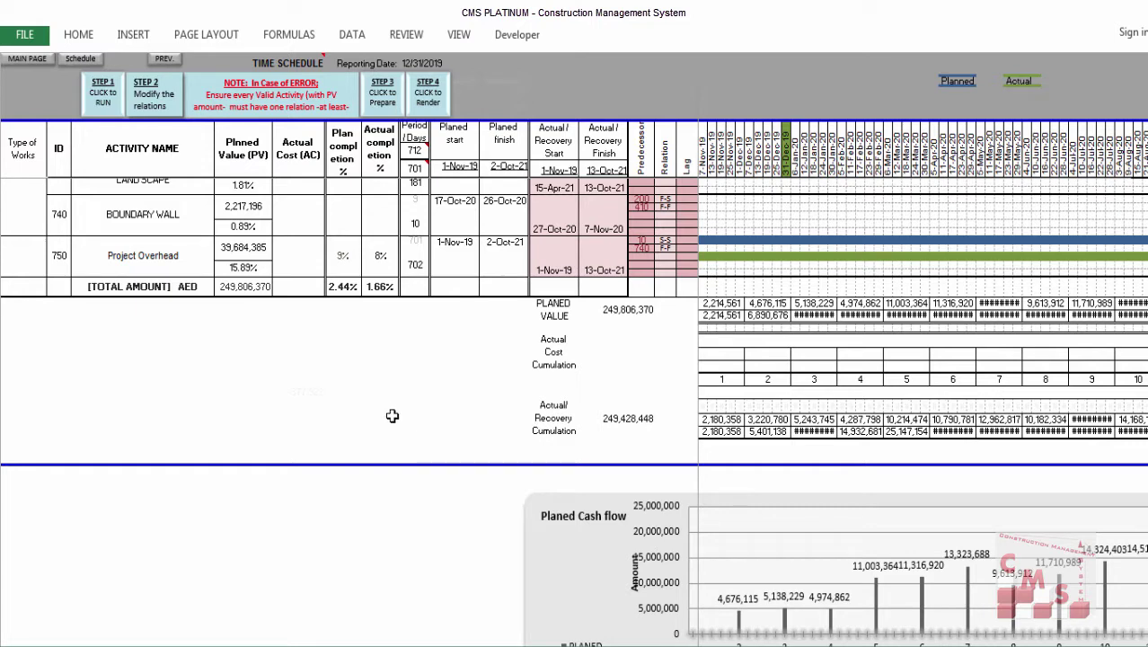
click(79, 61)
scroll(505, 279, up, 6)
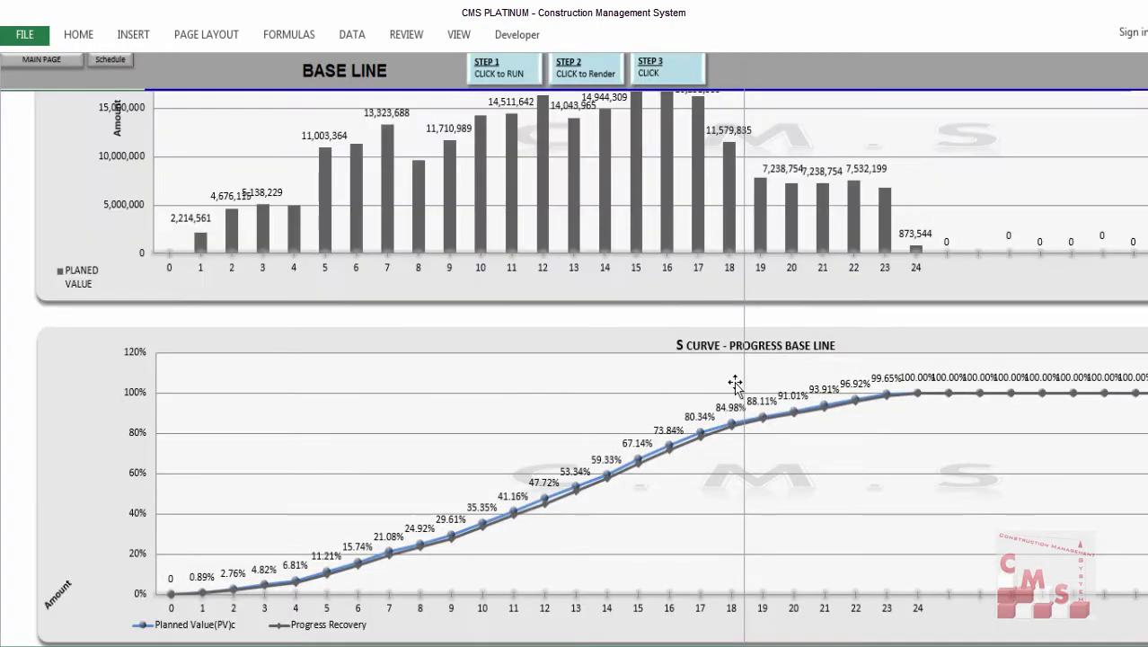
scroll(404, 486, down, 2)
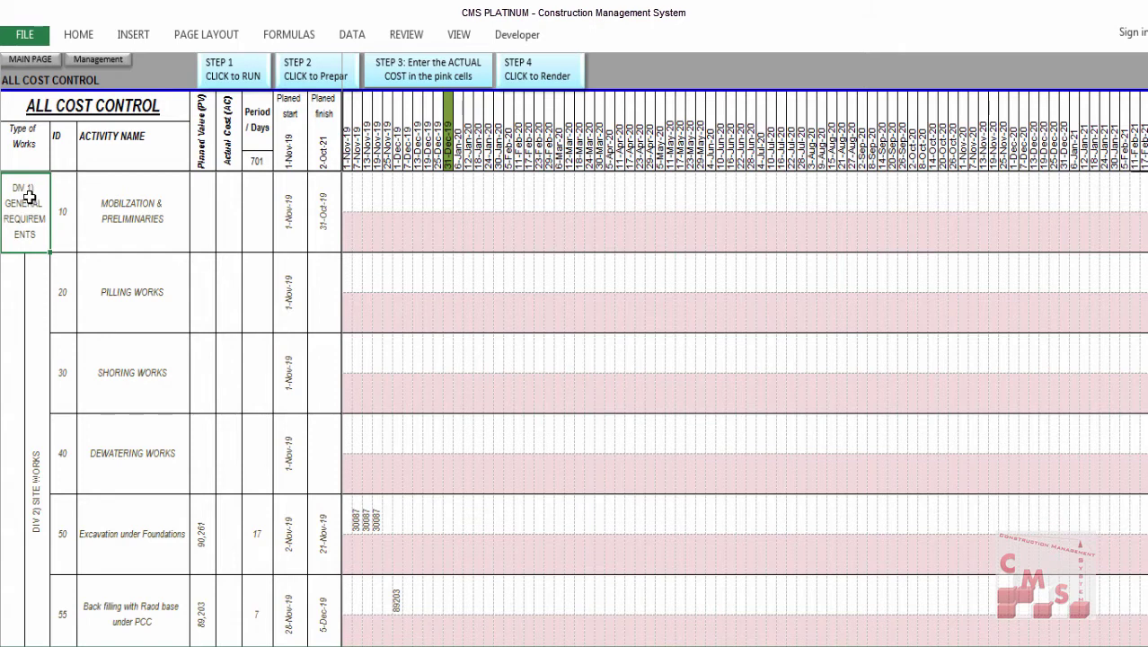
Review the ID, activity name, planned value, actual cost, period, planned start and planned finish columns of the All Cost Control sheet
drag(68, 218, 68, 346)
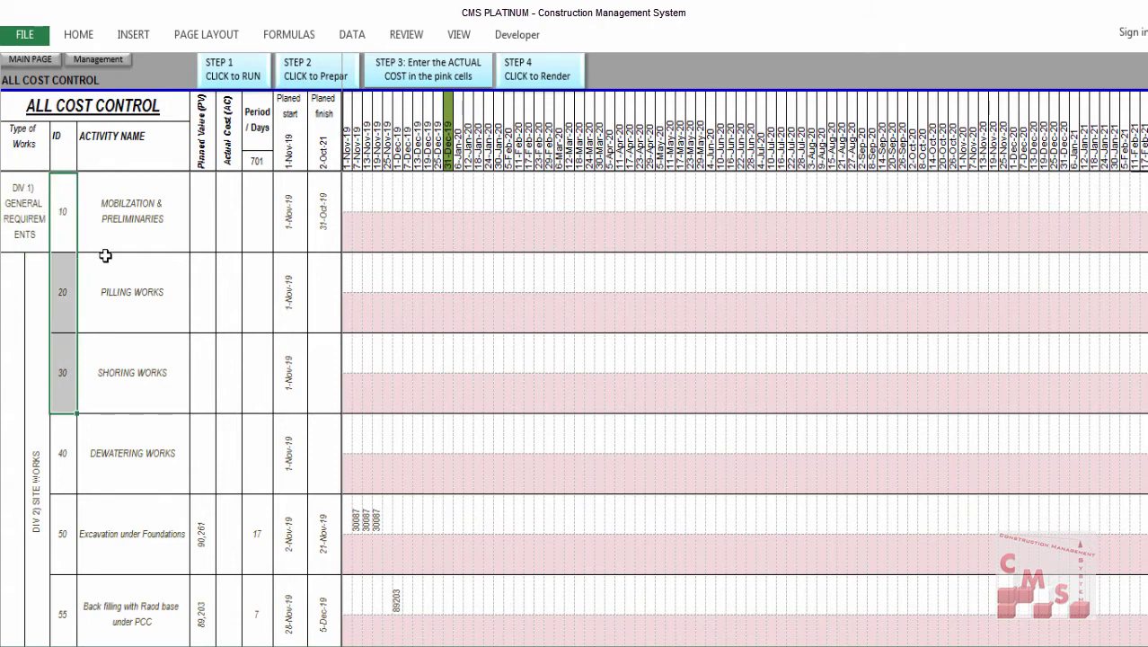
drag(61, 224, 142, 508)
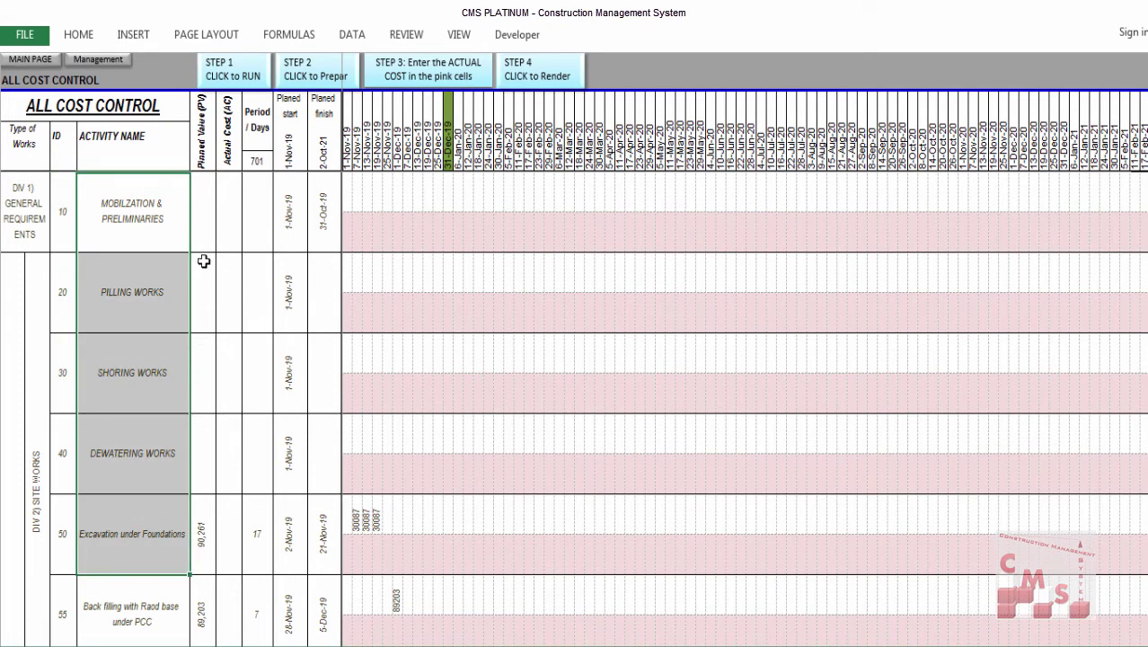
drag(199, 187, 201, 407)
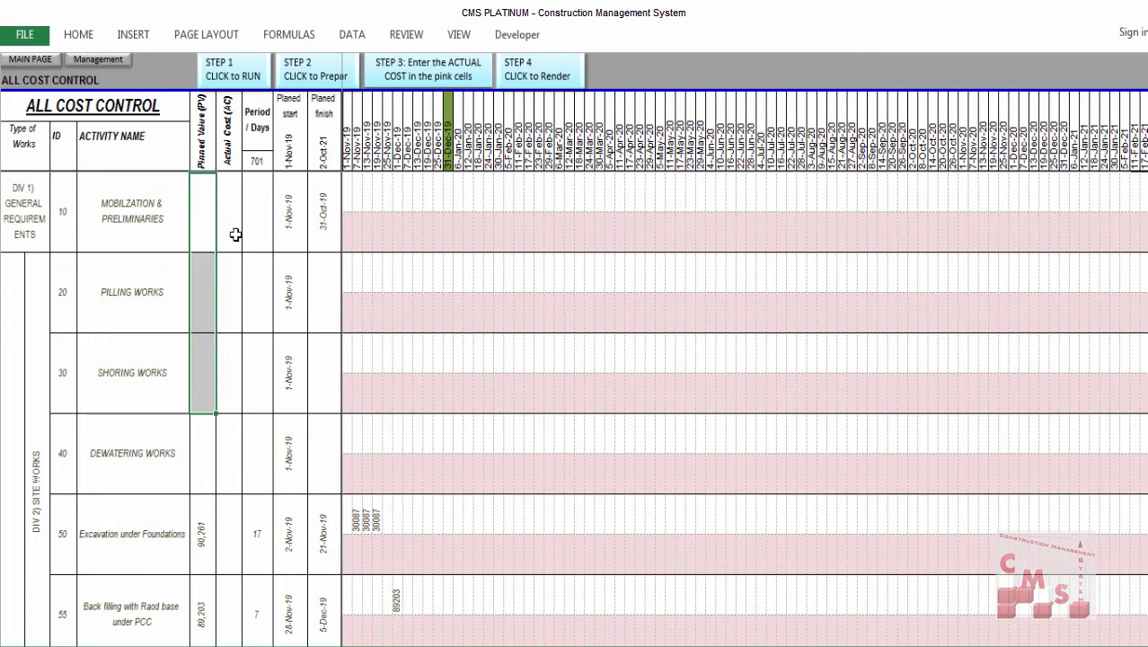
drag(228, 206, 223, 502)
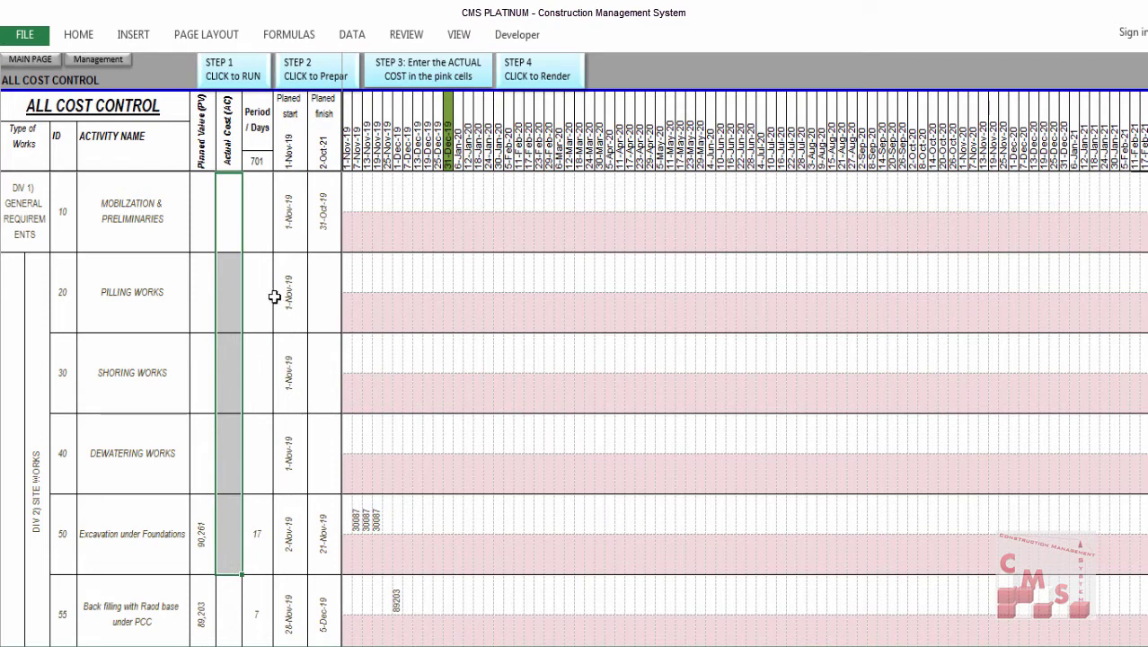
drag(256, 216, 252, 400)
click(291, 212)
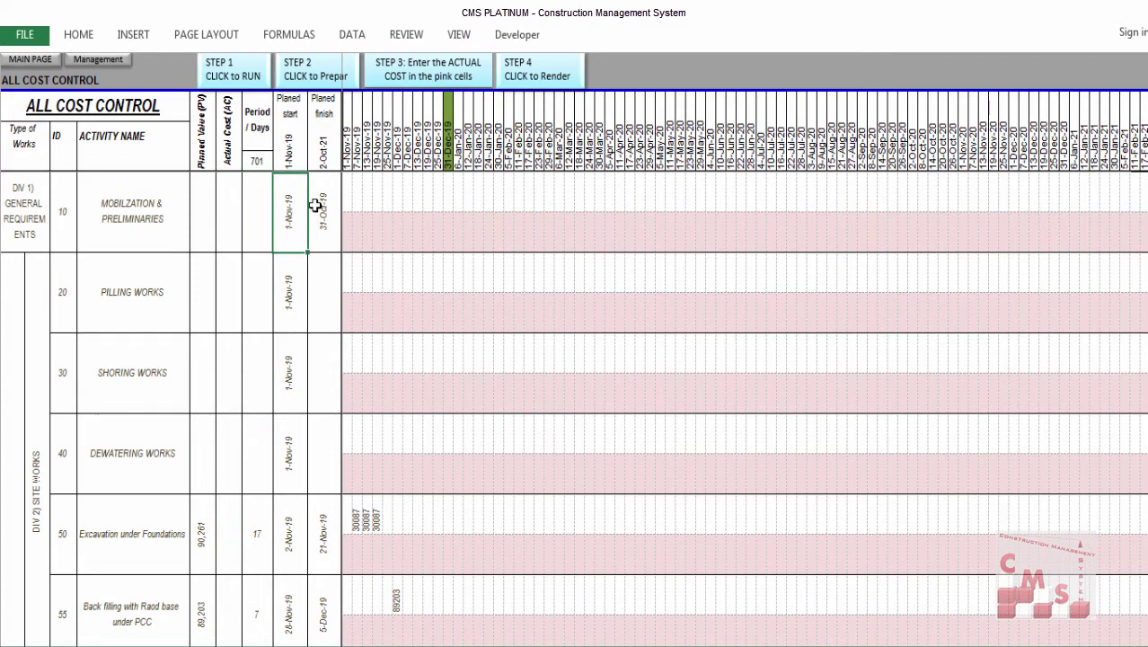
click(289, 106)
click(319, 108)
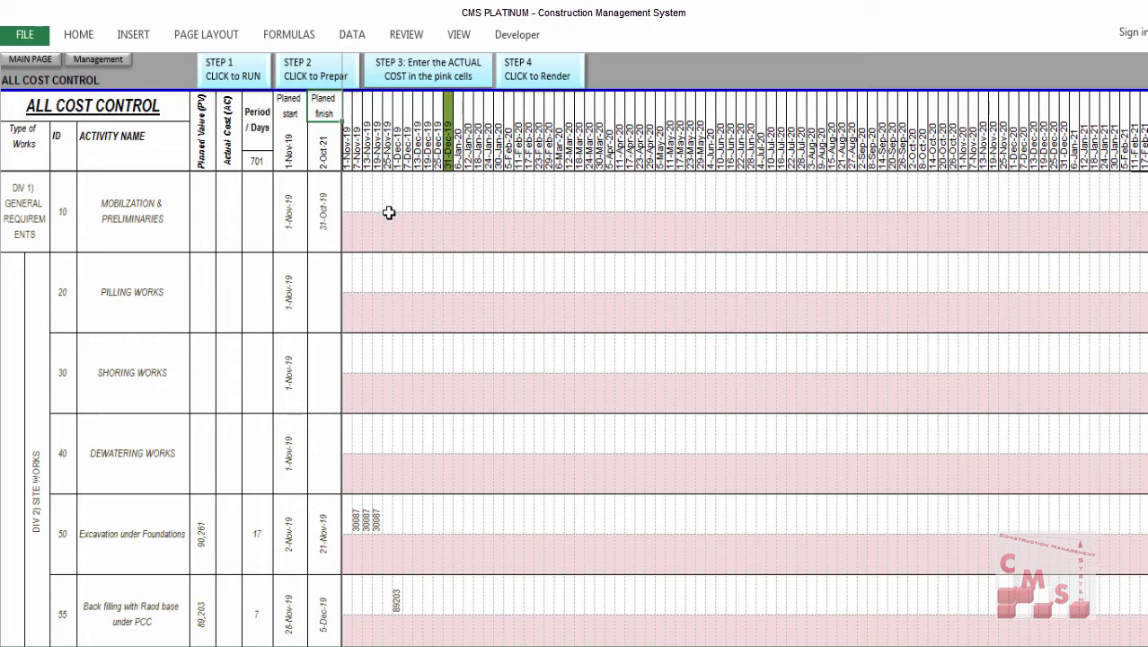
Inspect the planned value of Excavation under Foundations and locate the site work activities down to Termite Treatment
scroll(431, 325, down, 2)
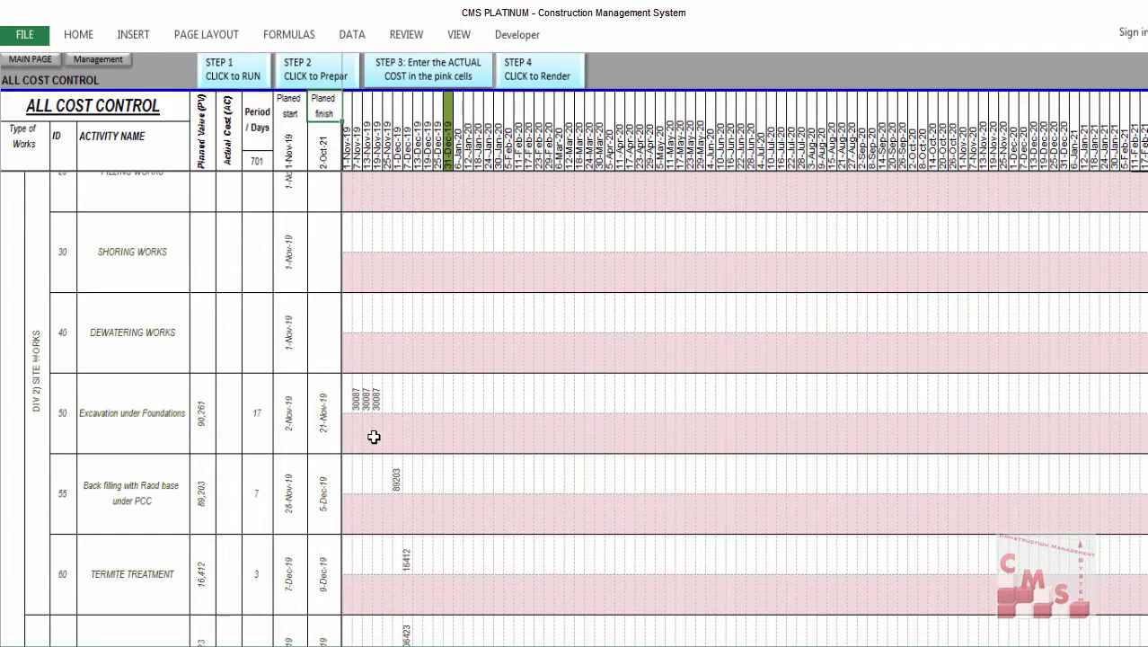
scroll(369, 436, down, 1)
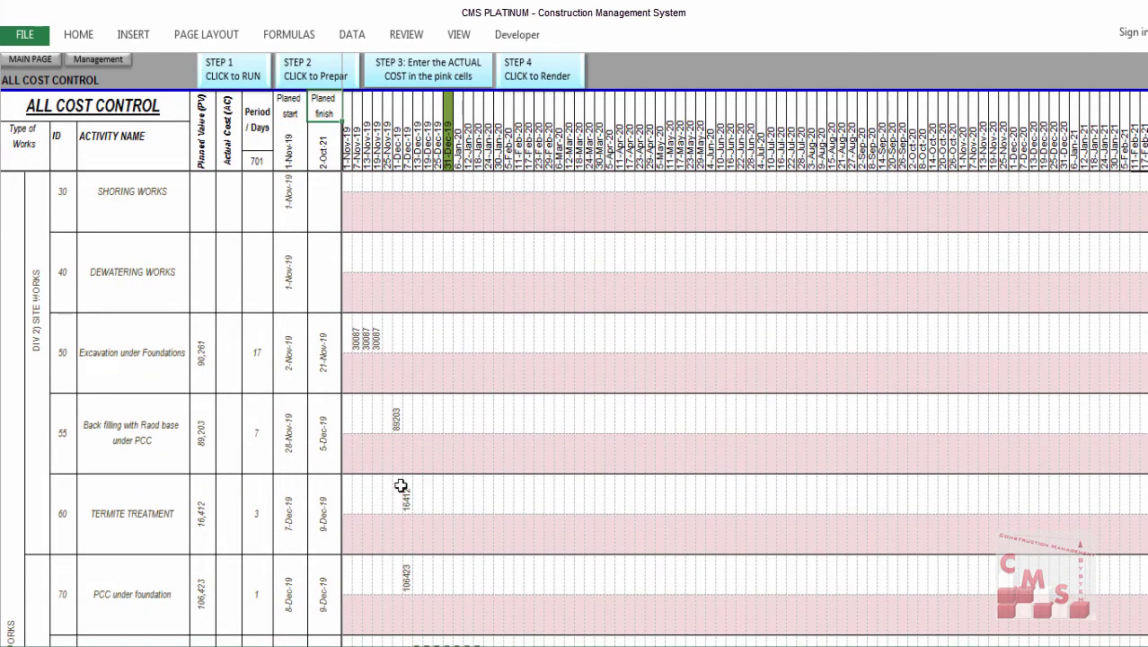
scroll(441, 517, down, 1)
click(119, 283)
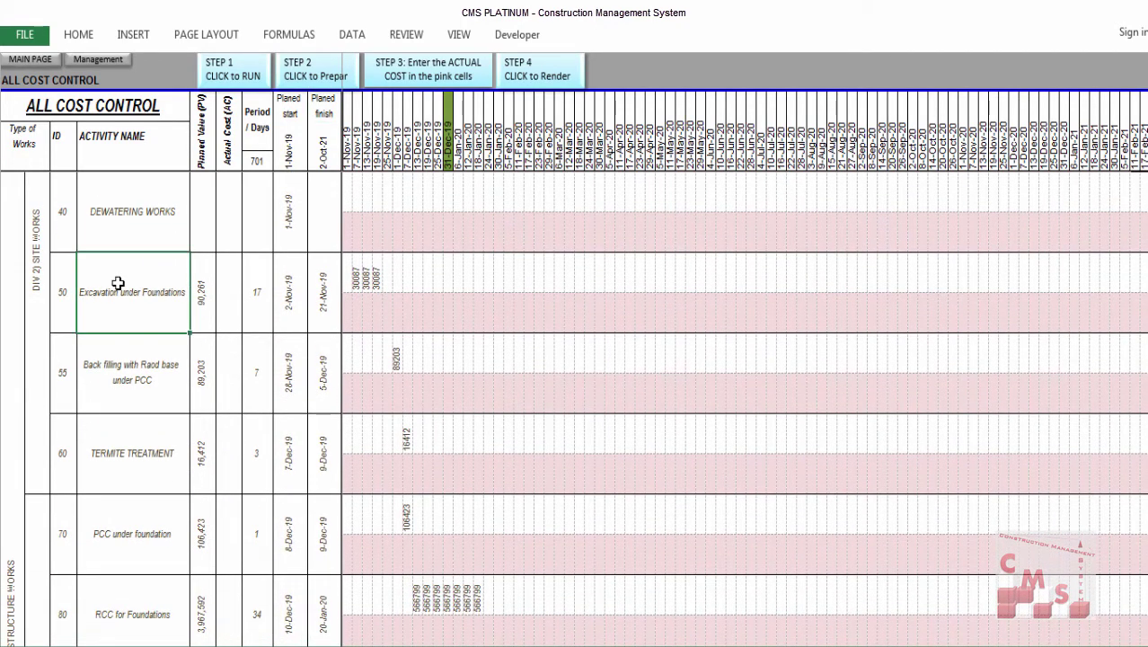
click(194, 316)
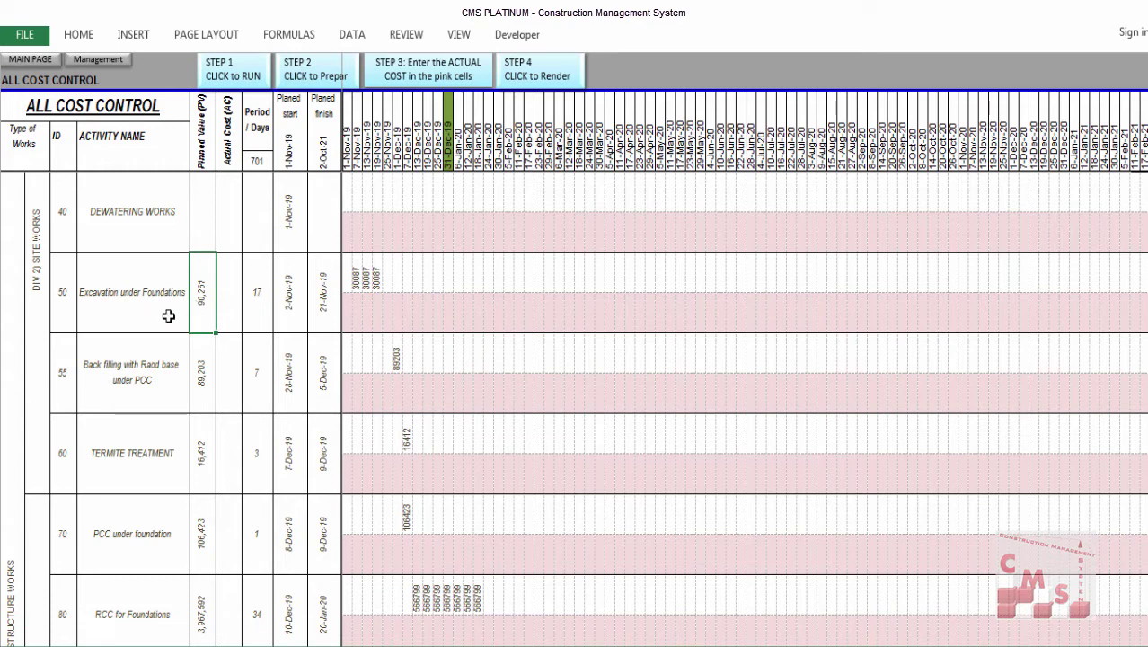
click(167, 372)
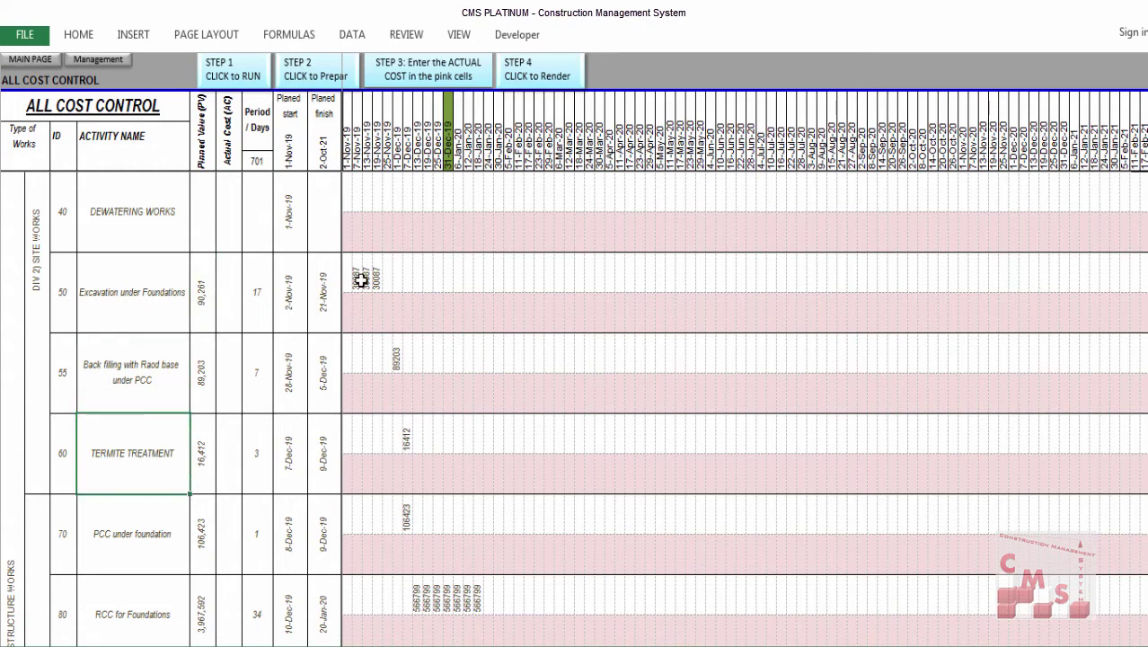
Examine how planned values are distributed across the dates, from Excavation under Foundations through R.C.C. for neck columns
drag(355, 272, 428, 278)
click(397, 360)
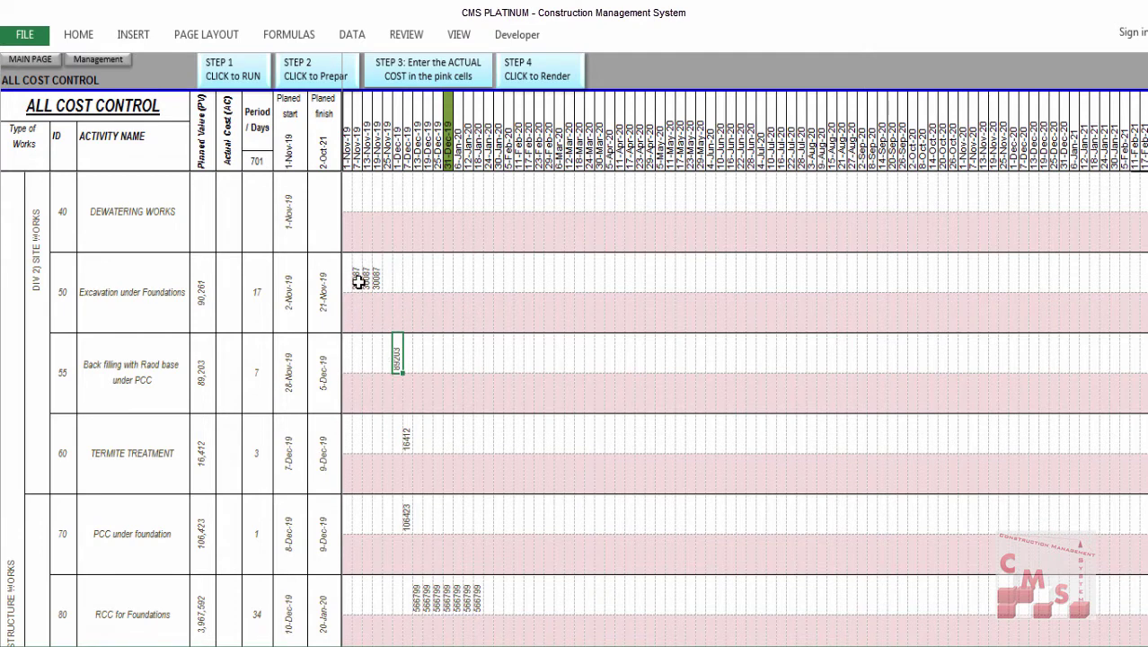
drag(357, 274, 392, 281)
click(400, 369)
click(406, 433)
click(404, 520)
scroll(415, 458, down, 4)
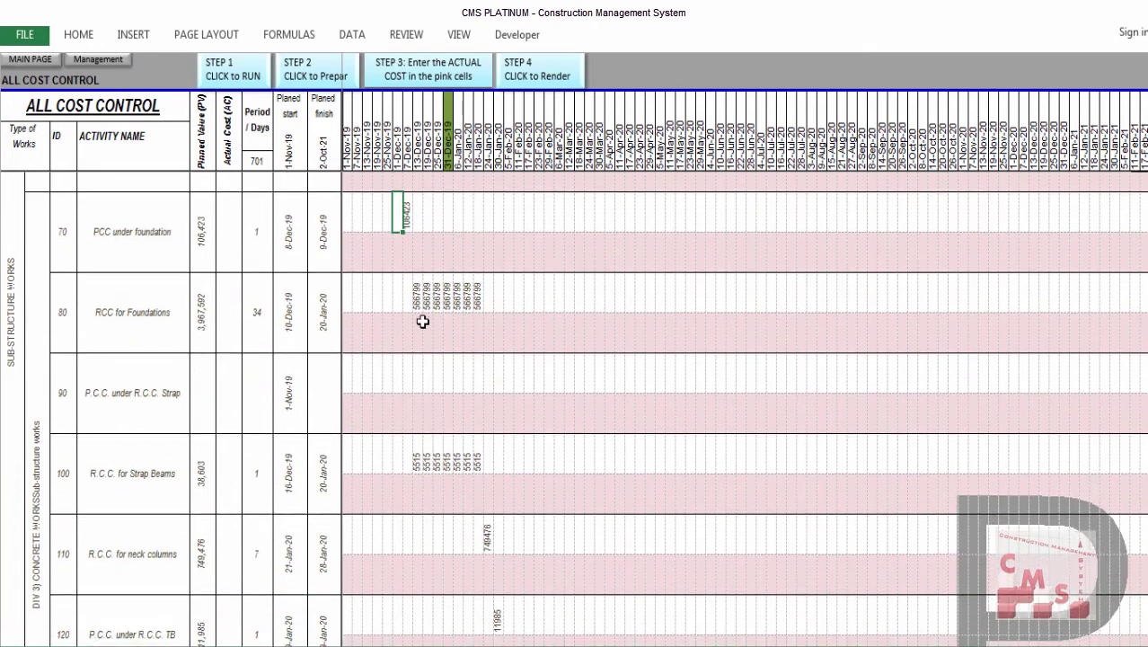
drag(417, 292, 484, 289)
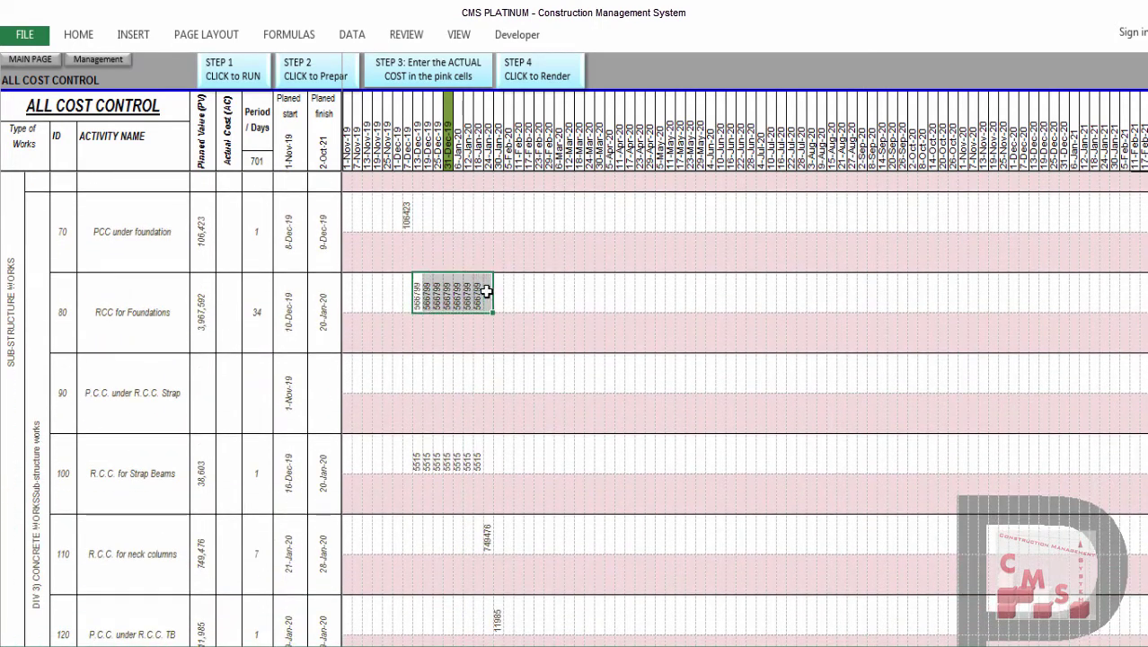
click(420, 456)
shift+click(487, 458)
click(487, 545)
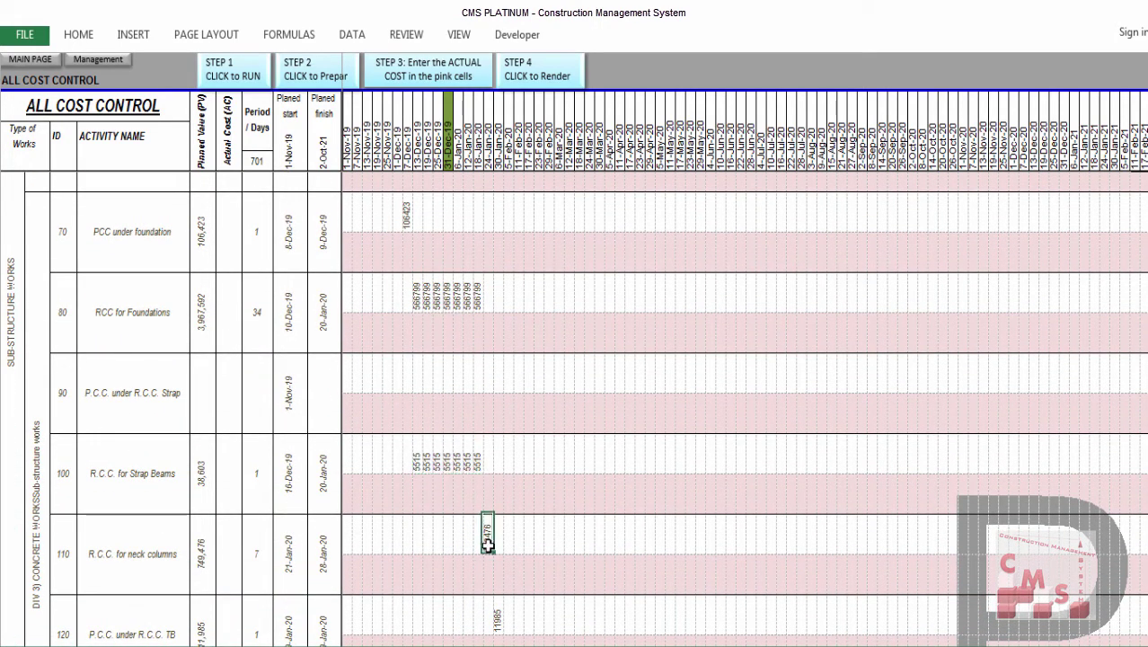
Run the project cost update and prepare the project cost so actual costs can be entered in the pink cells
scroll(420, 340, up, 5)
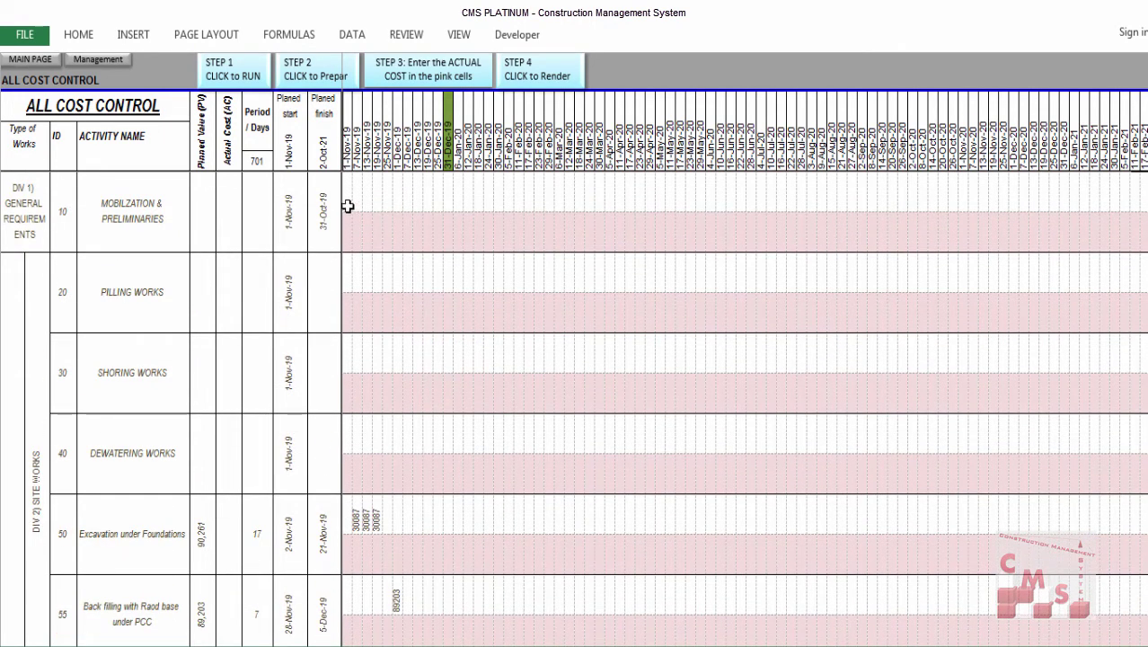
click(249, 75)
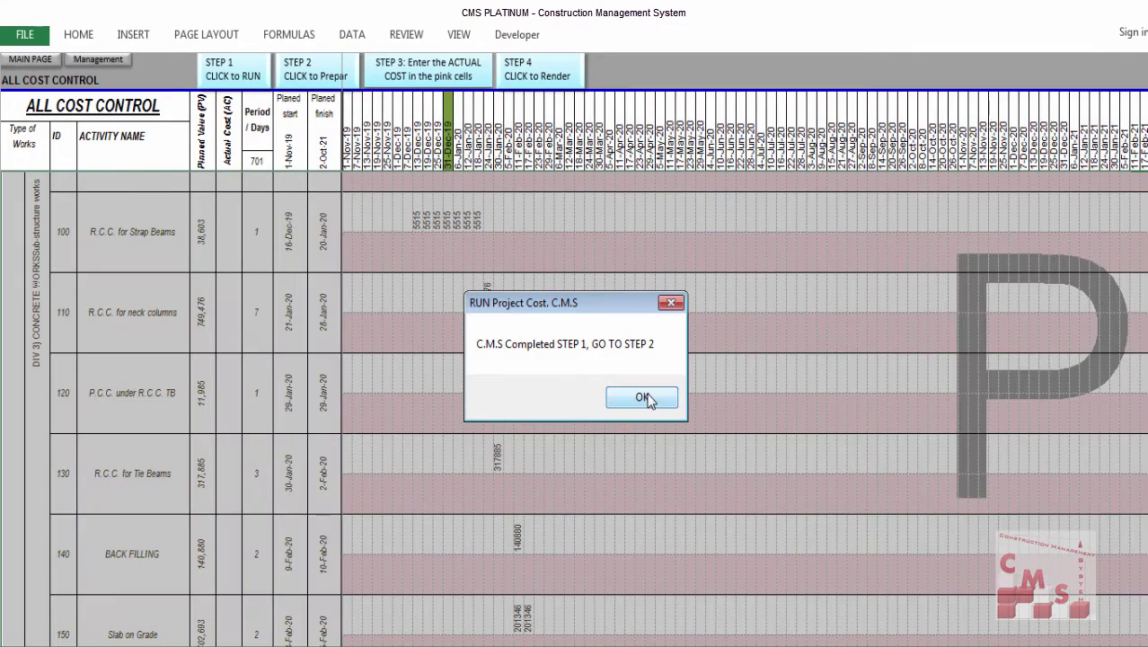
click(647, 395)
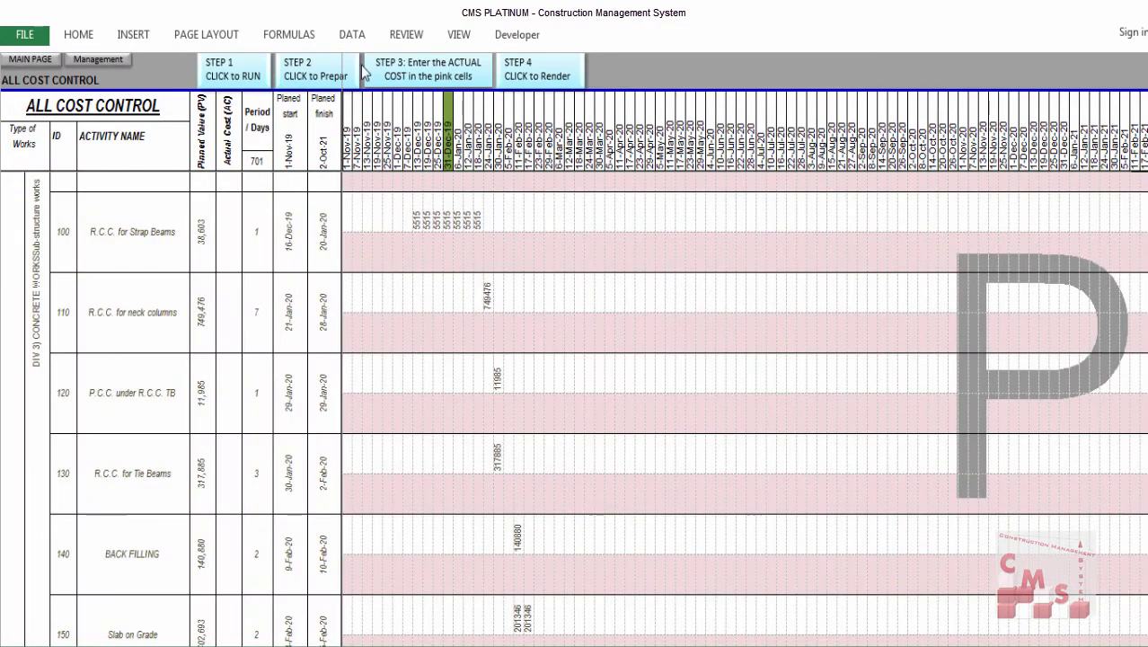
click(301, 74)
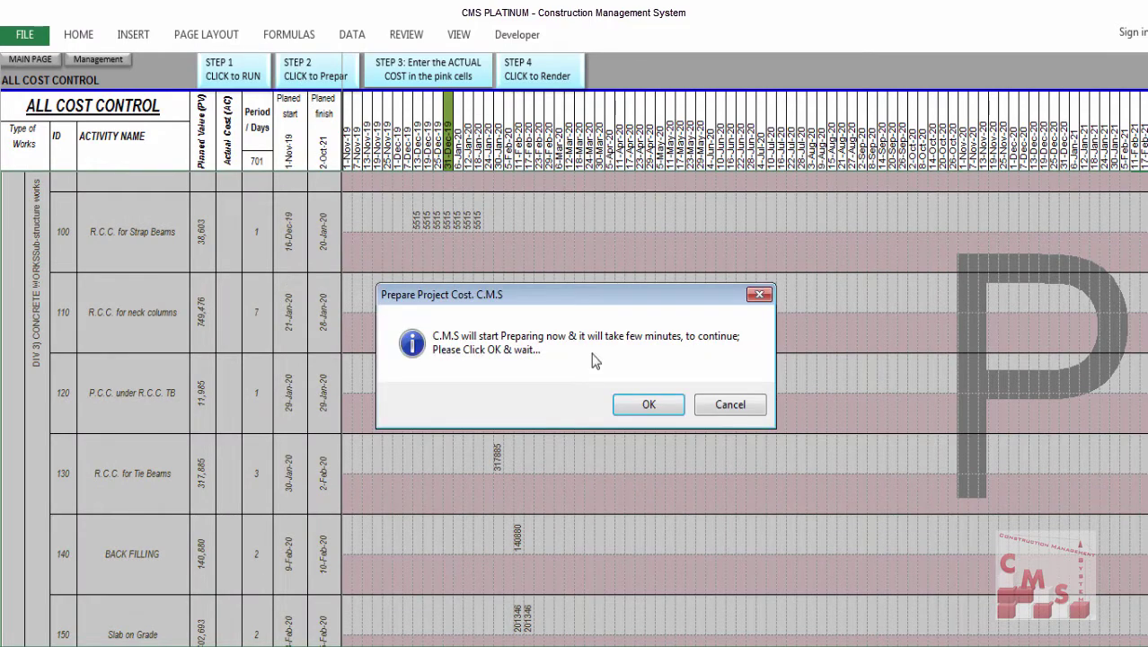
click(670, 407)
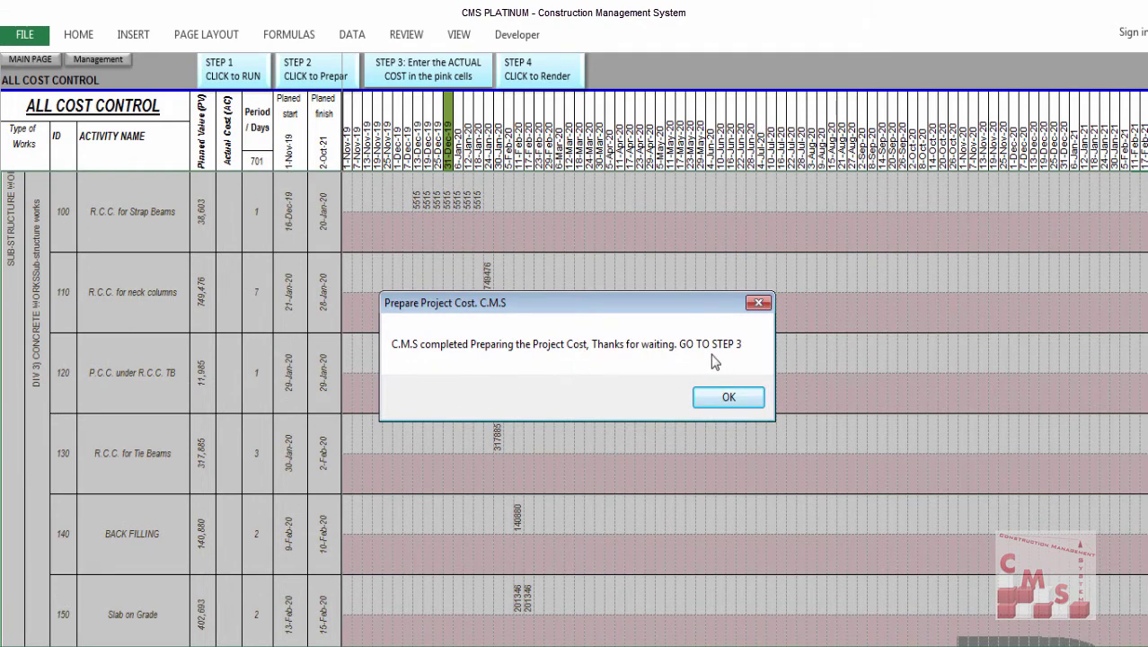
click(726, 399)
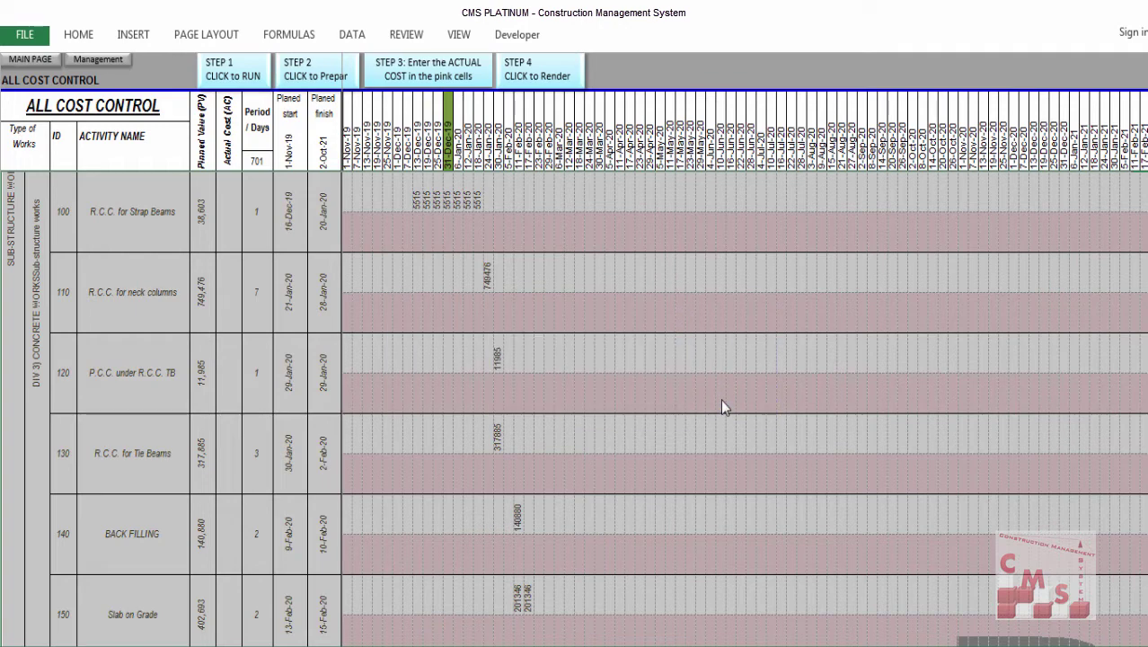
click(378, 76)
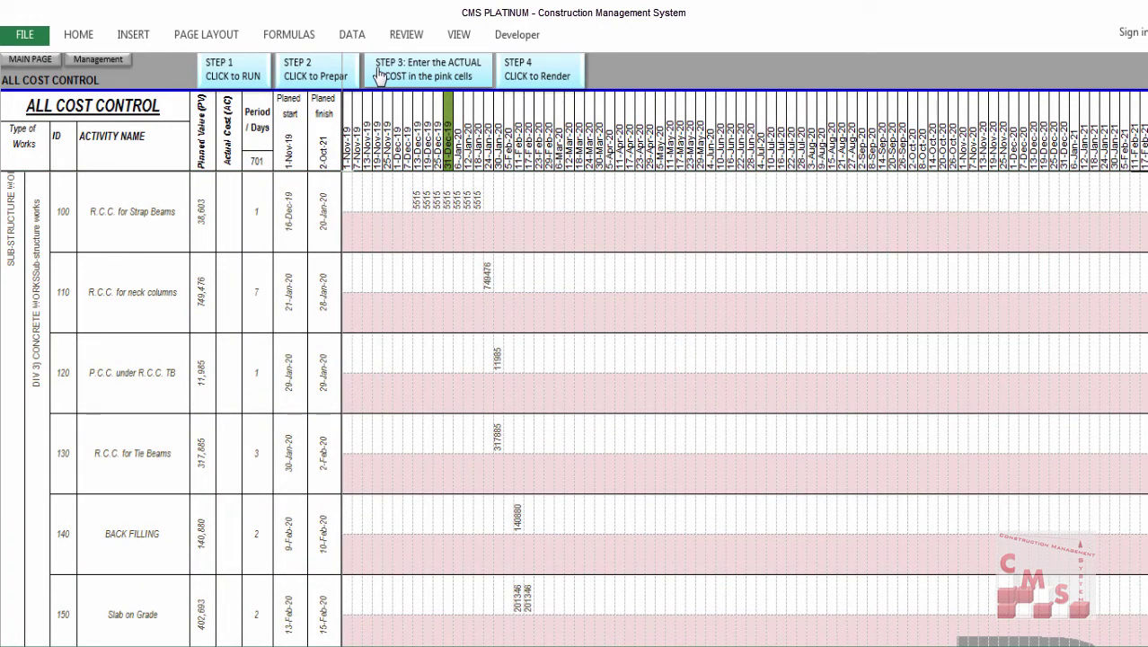
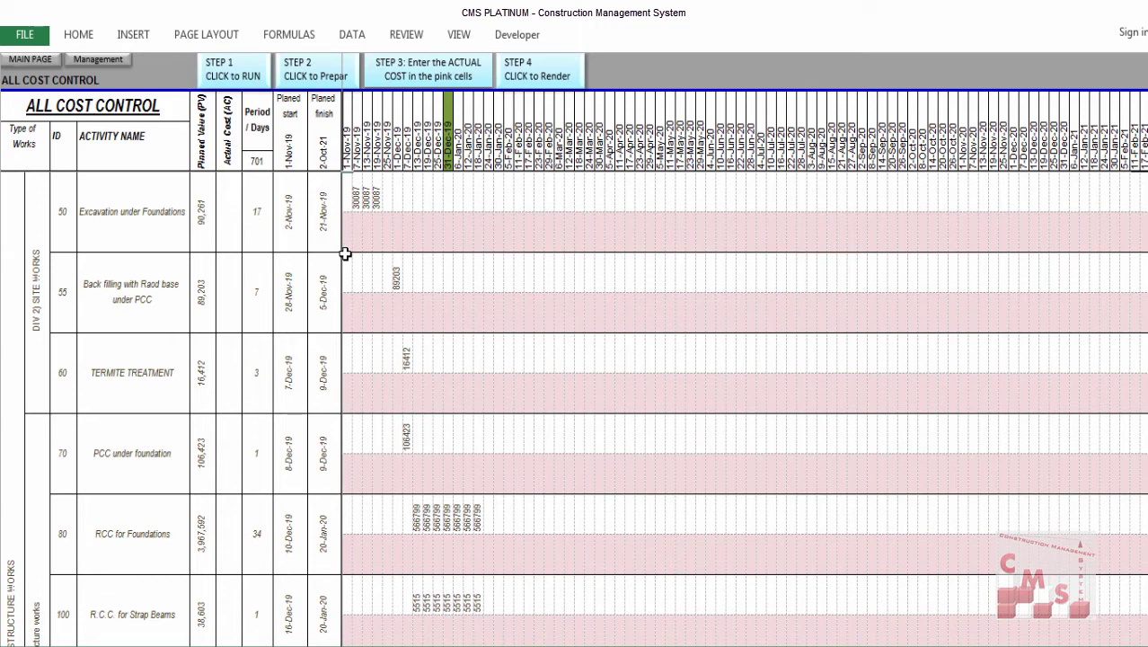
Enter actual costs of 30000 for Excavation under Foundations on 7-Nov-19, 13-Nov-19 and 19-Nov-19, and check its Actual Cost (AC) total
click(354, 241)
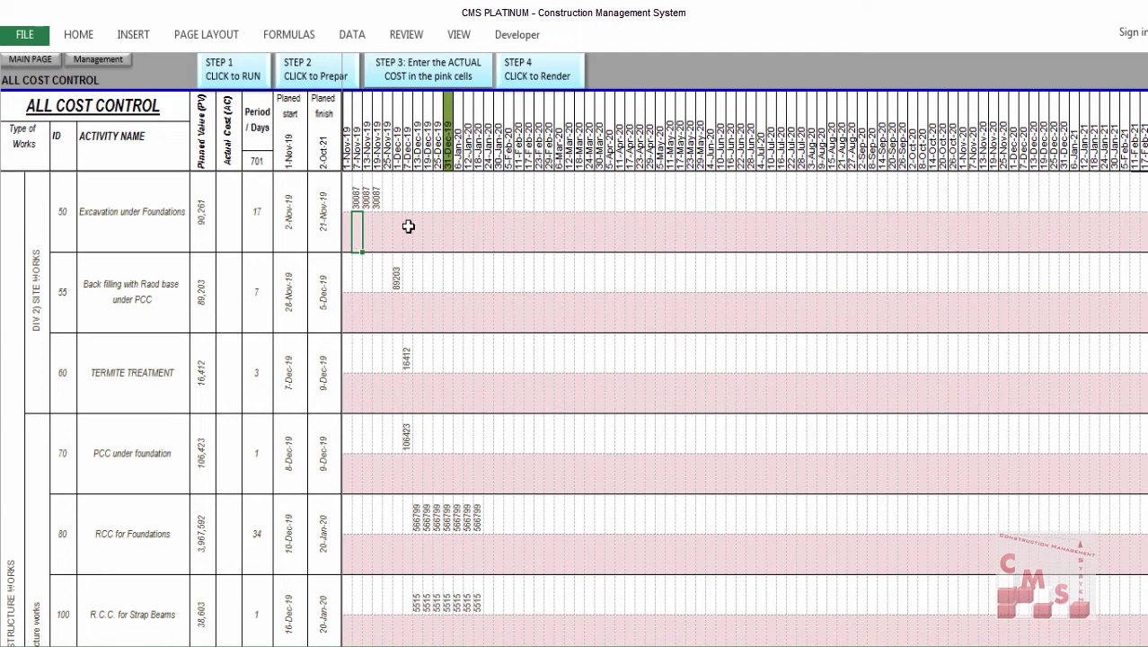
text(30000)
key(Tab)
text(30000)
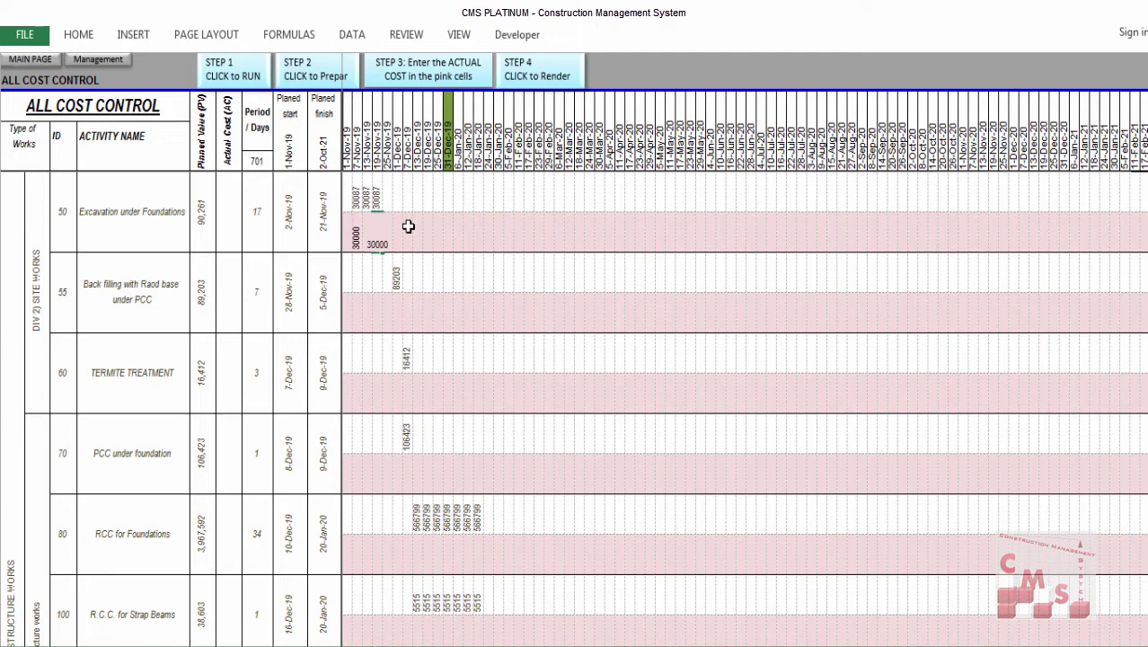
key(Return)
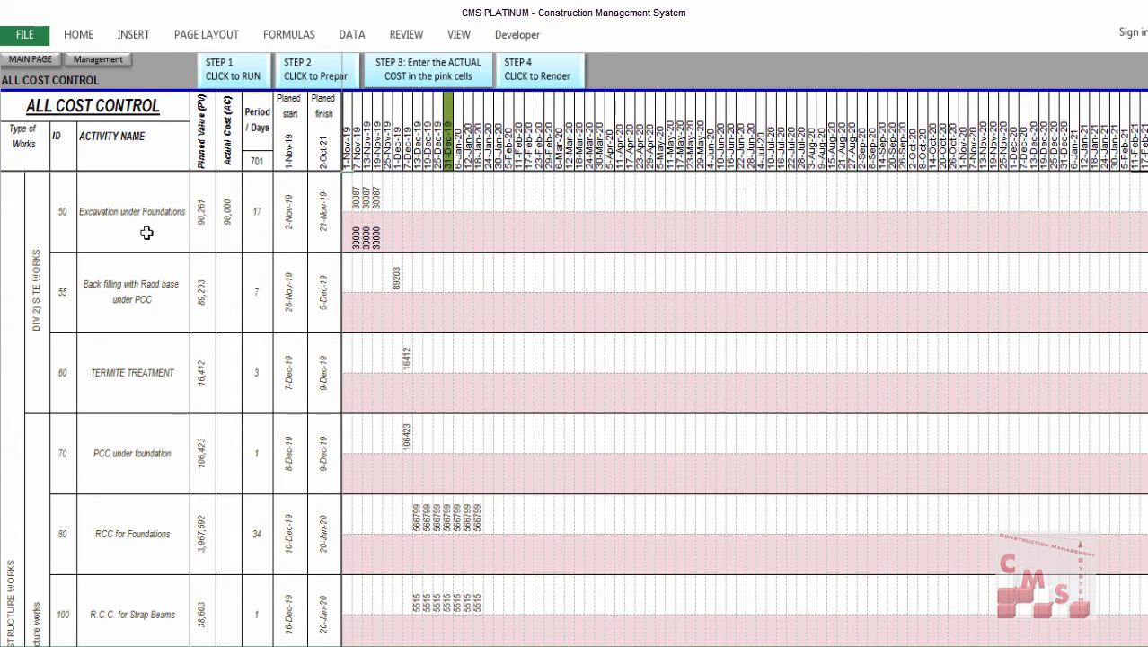
key(Left)
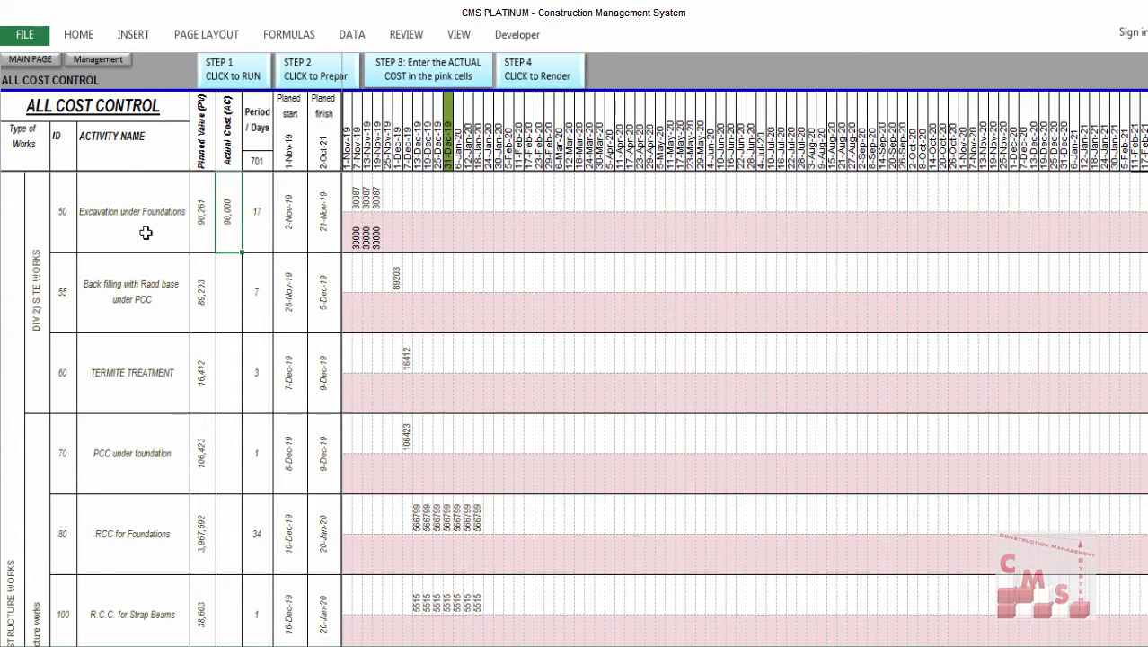
Enter actual costs of 80000 for Back filling under PCC on 1-Dec-19 and 20000 for Termite Treatment on 7-Dec-19
click(395, 315)
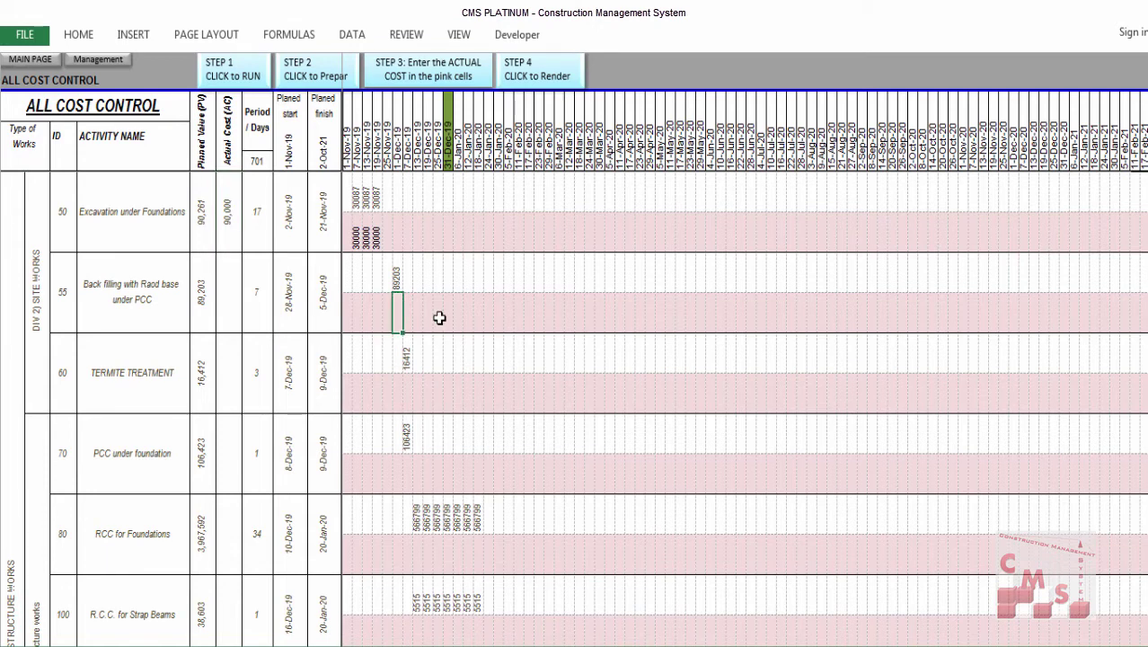
text(80000)
key(Return)
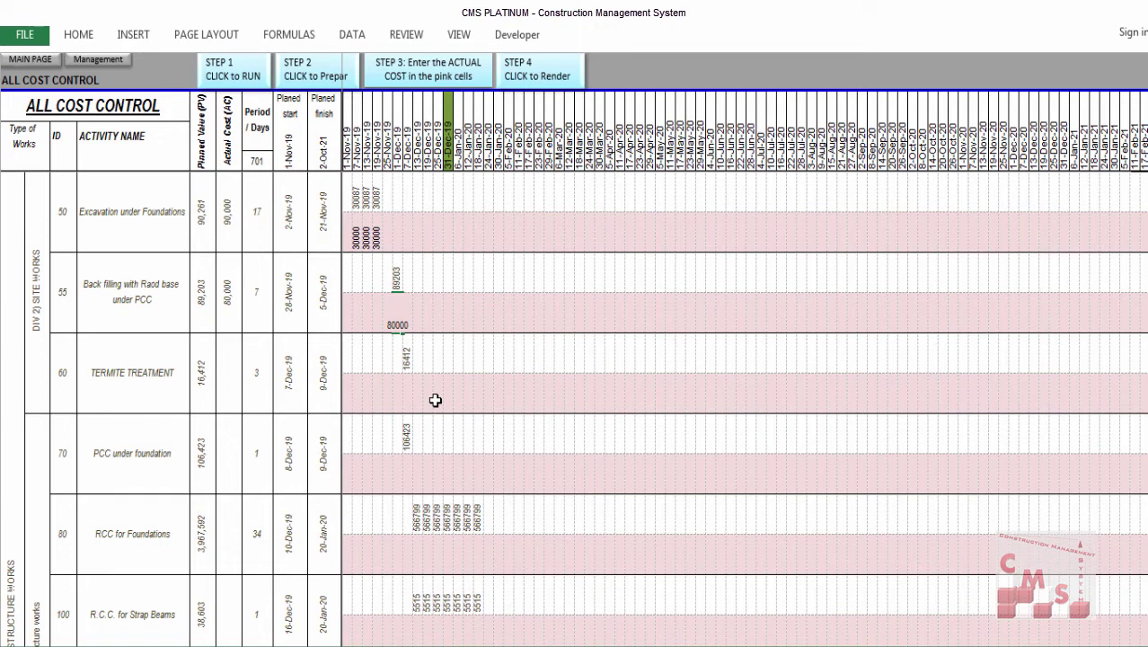
text(20000)
key(Return)
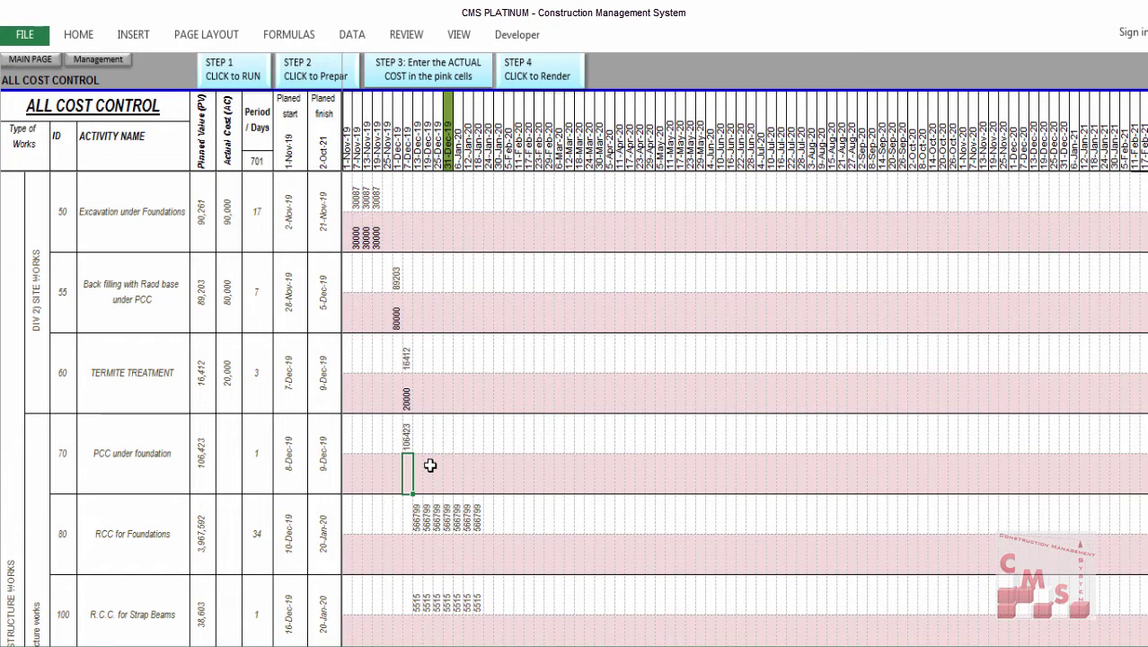
Enter an actual cost of 50000 for PCC under foundation on 7-Dec-19
scroll(430, 464, down, 1)
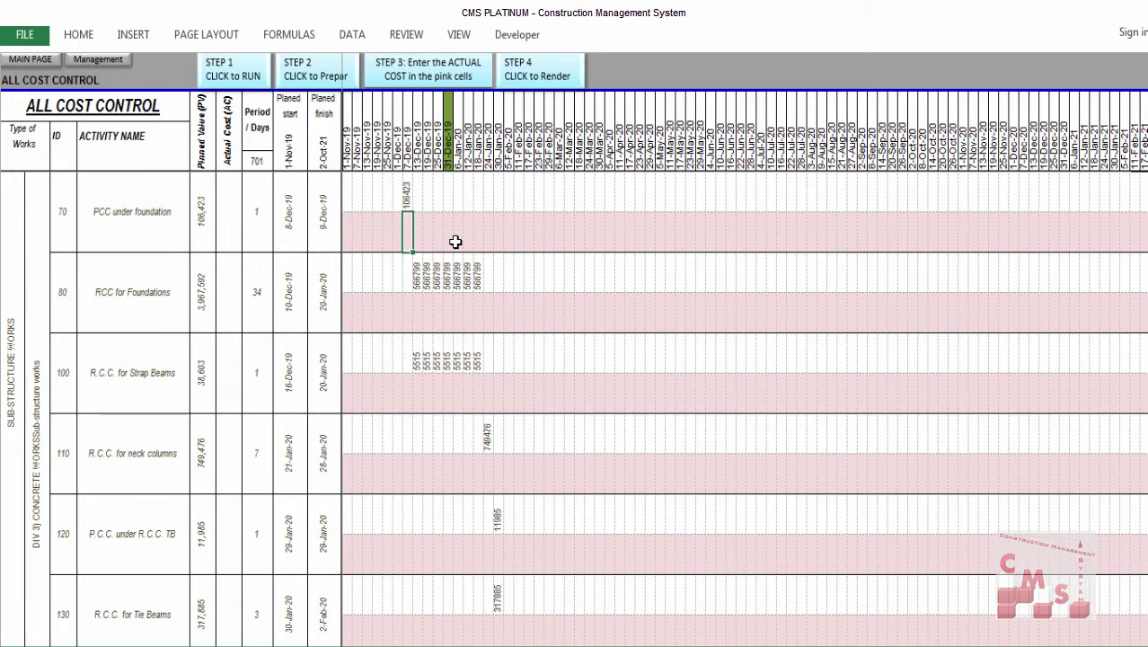
text(50000)
key(Return)
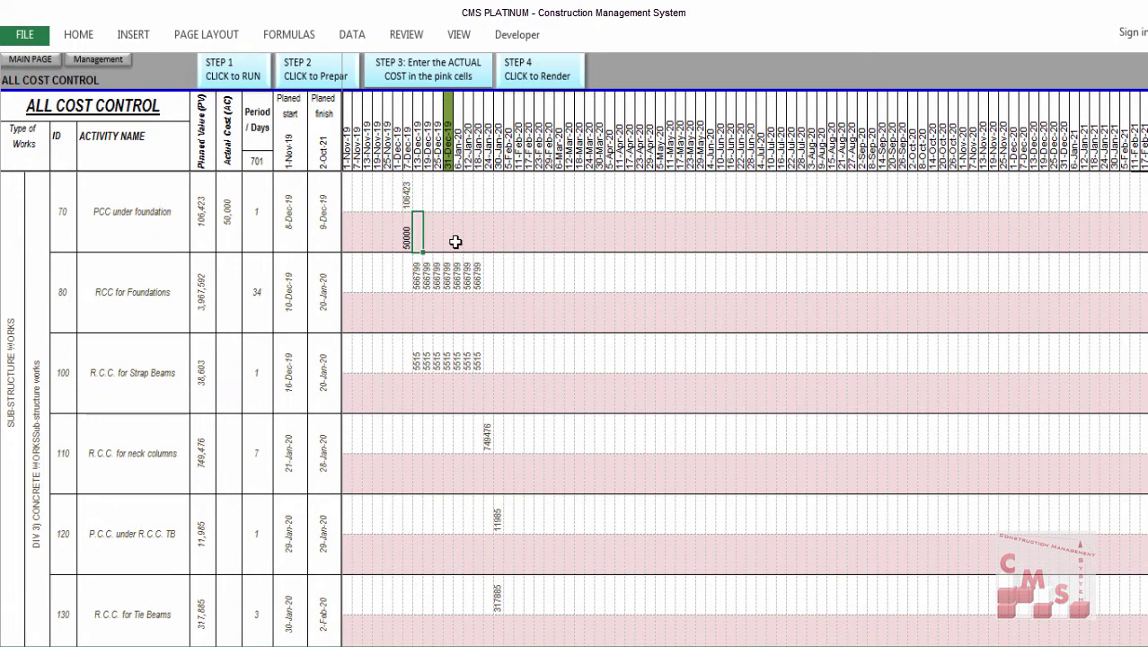
Enter actual costs of 40000 and 25000 for PCC under foundation on 13-Dec-19 and 19-Dec-19, and check its Actual Cost (AC) total
key(Right)
text(25000)
key(Return)
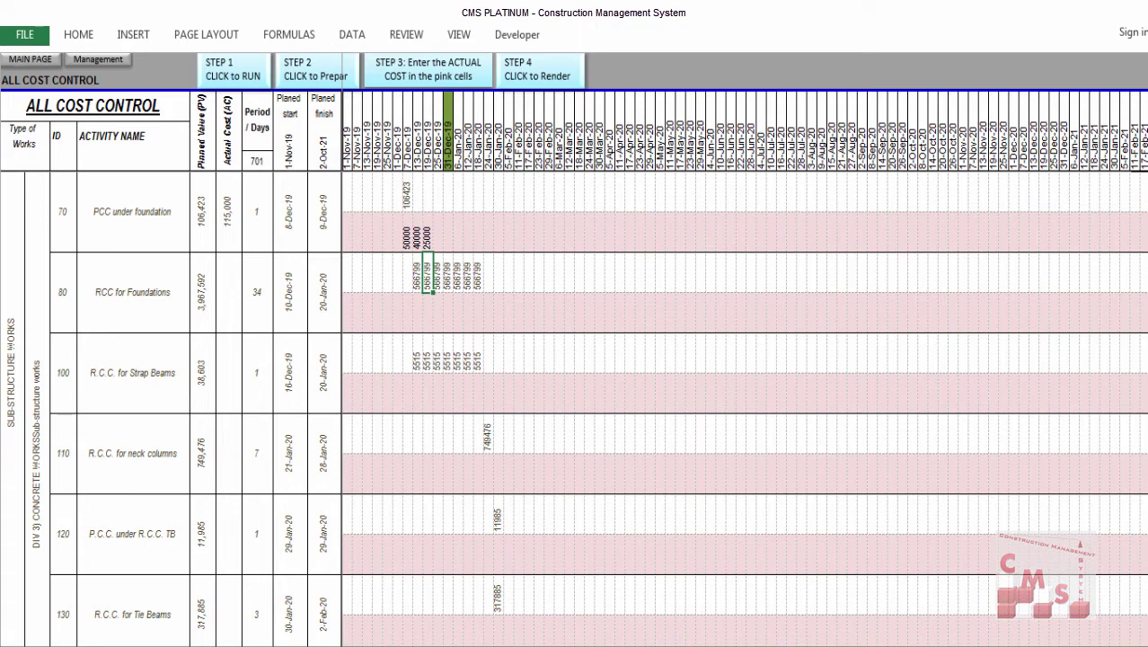
click(231, 239)
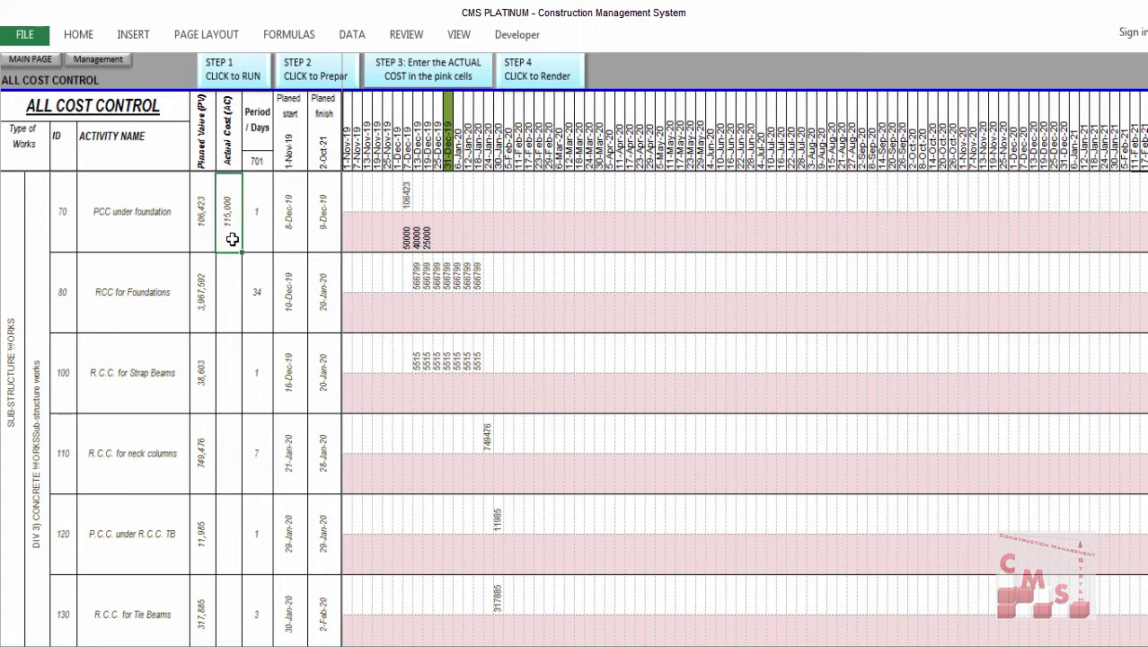
Enter actual costs of 200000 for RCC for Foundations on 13, 19 and 25-Dec-19, and 6000 and 3000 for Strap Beams on 19 and 25-Dec-19
click(429, 312)
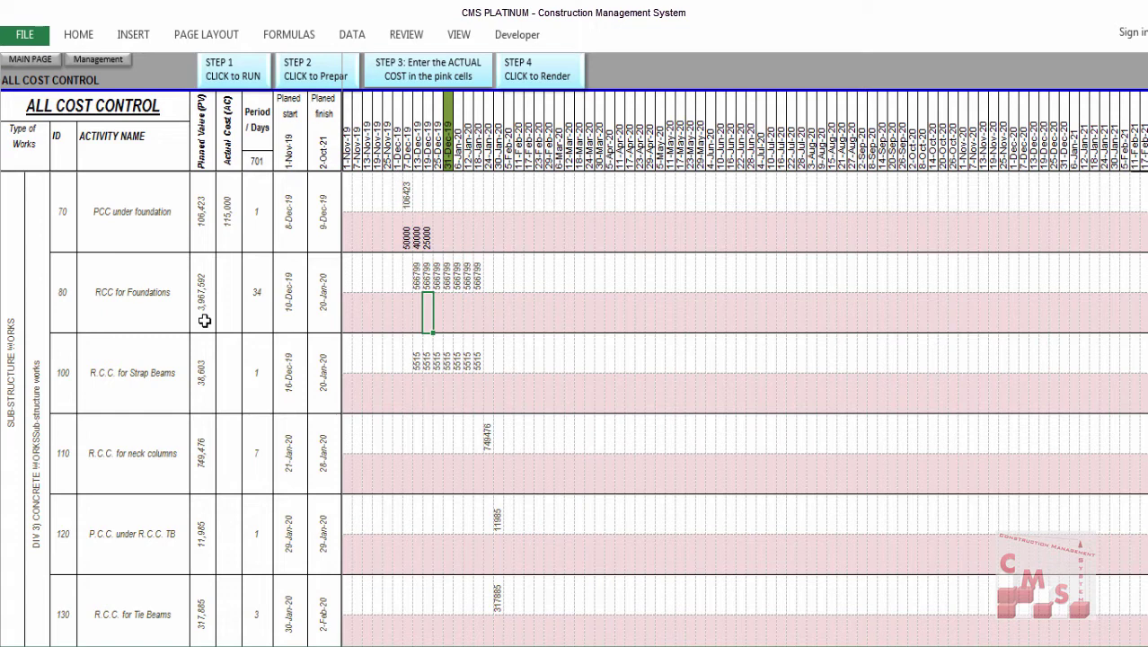
click(418, 353)
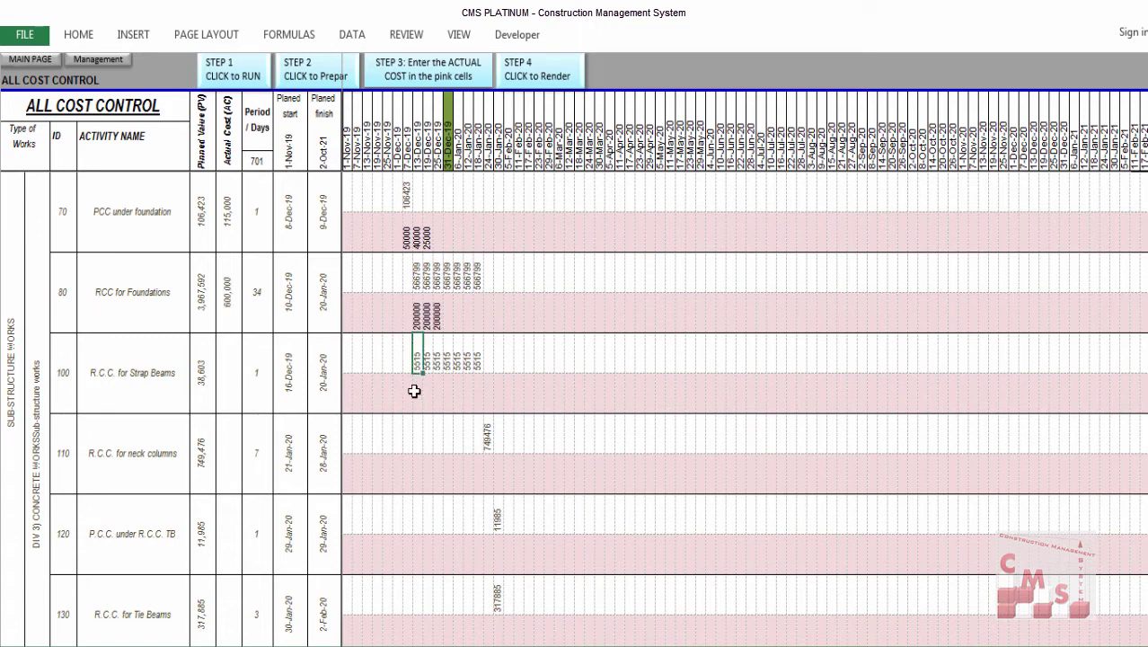
click(426, 394)
text(6000)
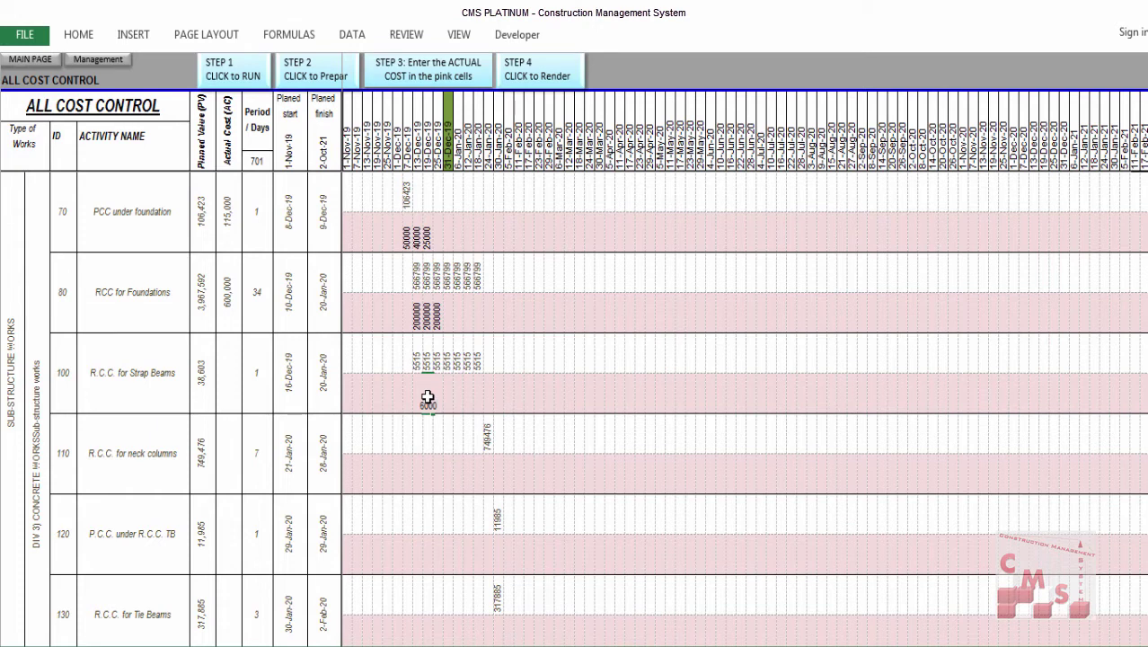
key(Tab)
text(3000)
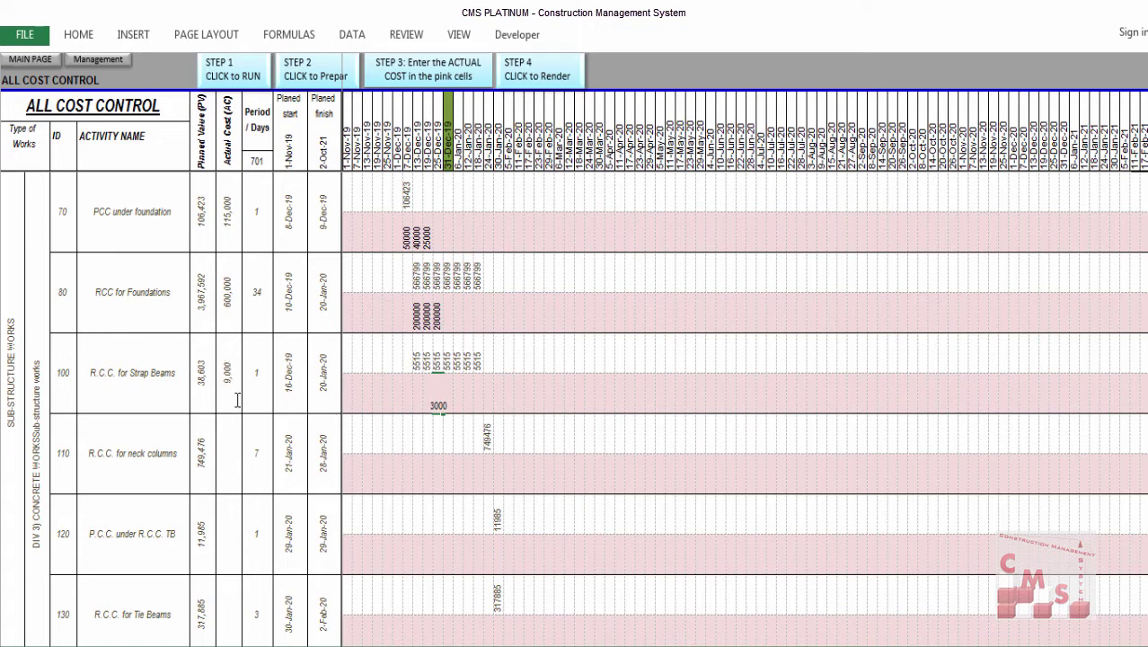
key(Return)
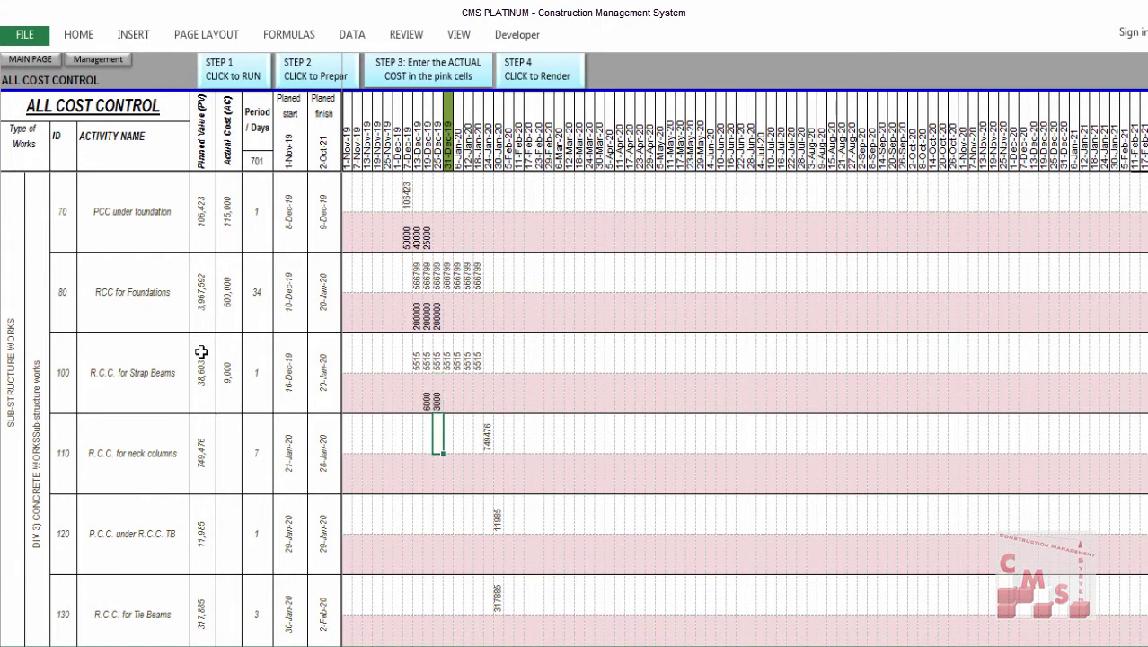
Enter actual costs of 34000 on 19-Dec-19 and 53000 on 25-Dec-19 for Sub structure Blocks
scroll(253, 420, down, 2)
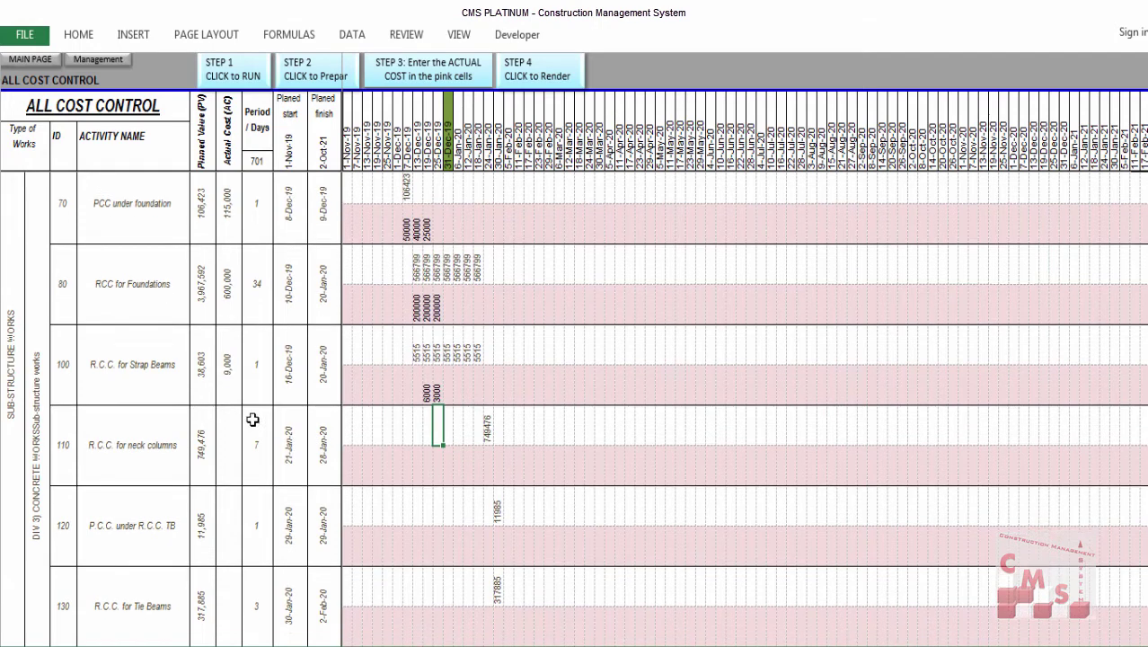
scroll(253, 419, down, 2)
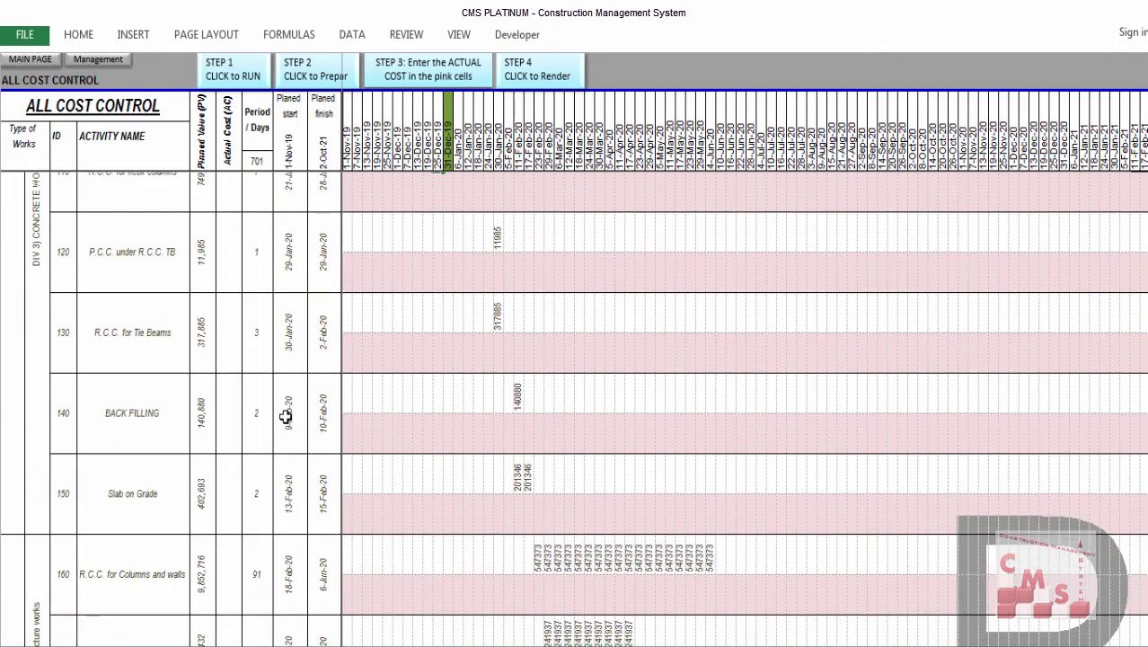
scroll(256, 432, down, 1)
scroll(265, 449, down, 3)
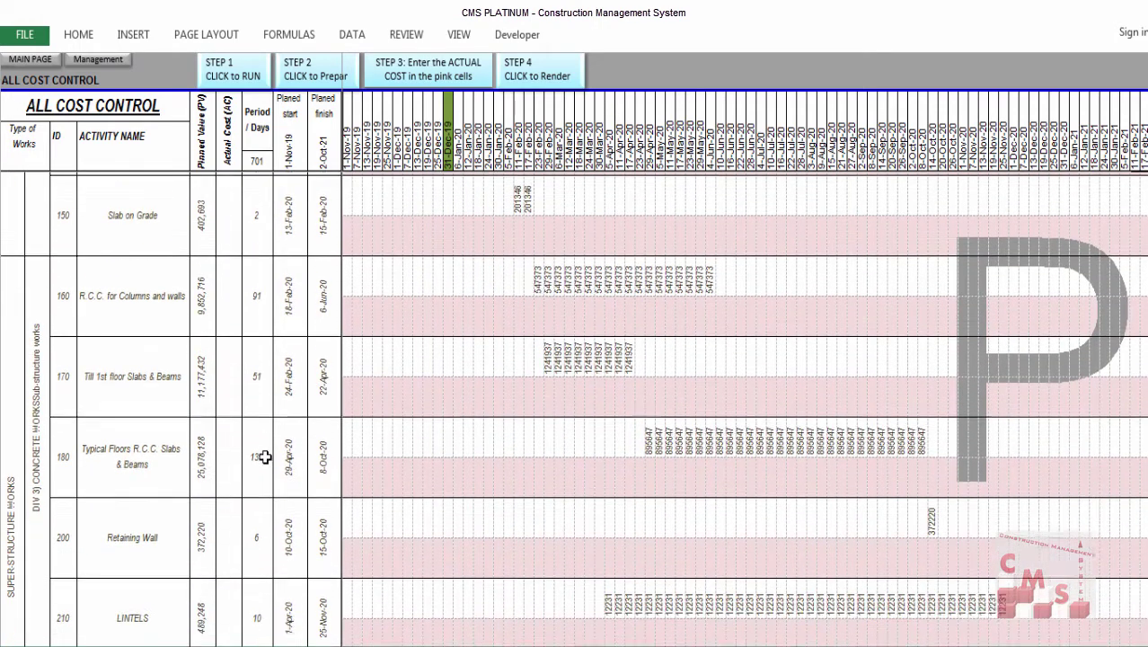
scroll(265, 458, down, 4)
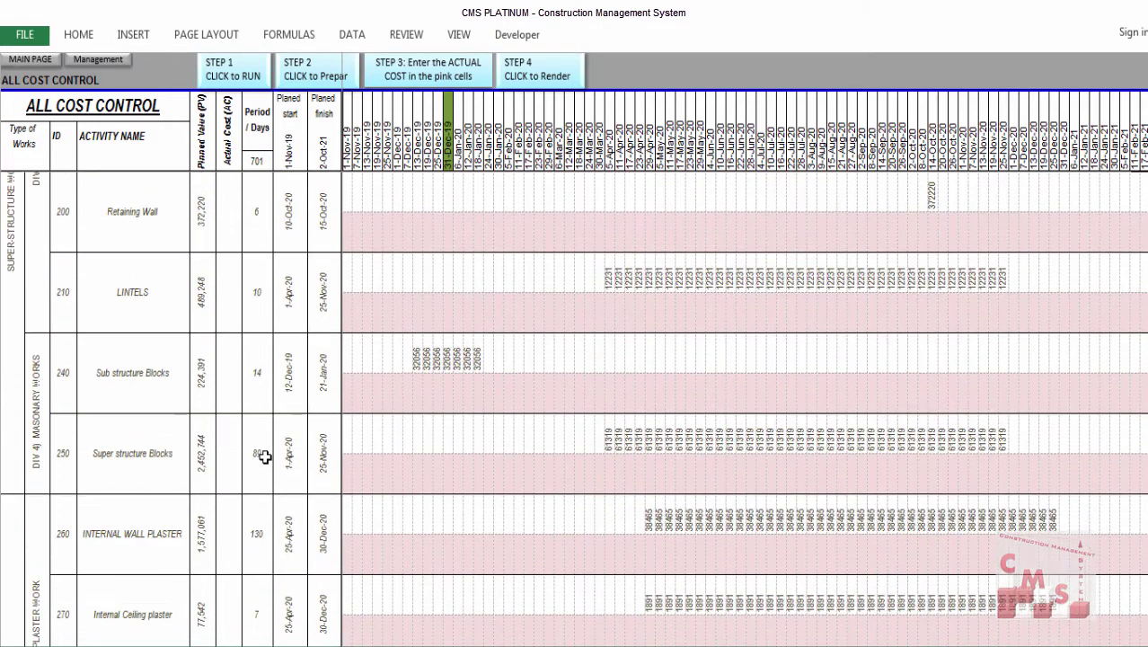
click(419, 386)
text(34000)
key(Tab)
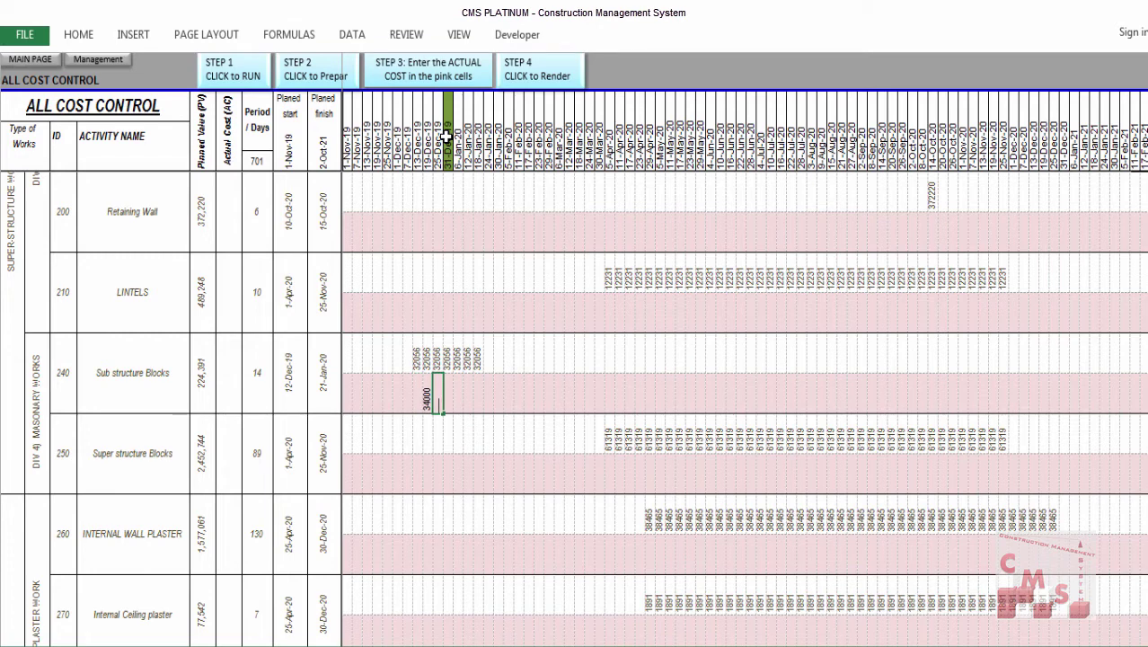
text(3)
text(3000)
key(Return)
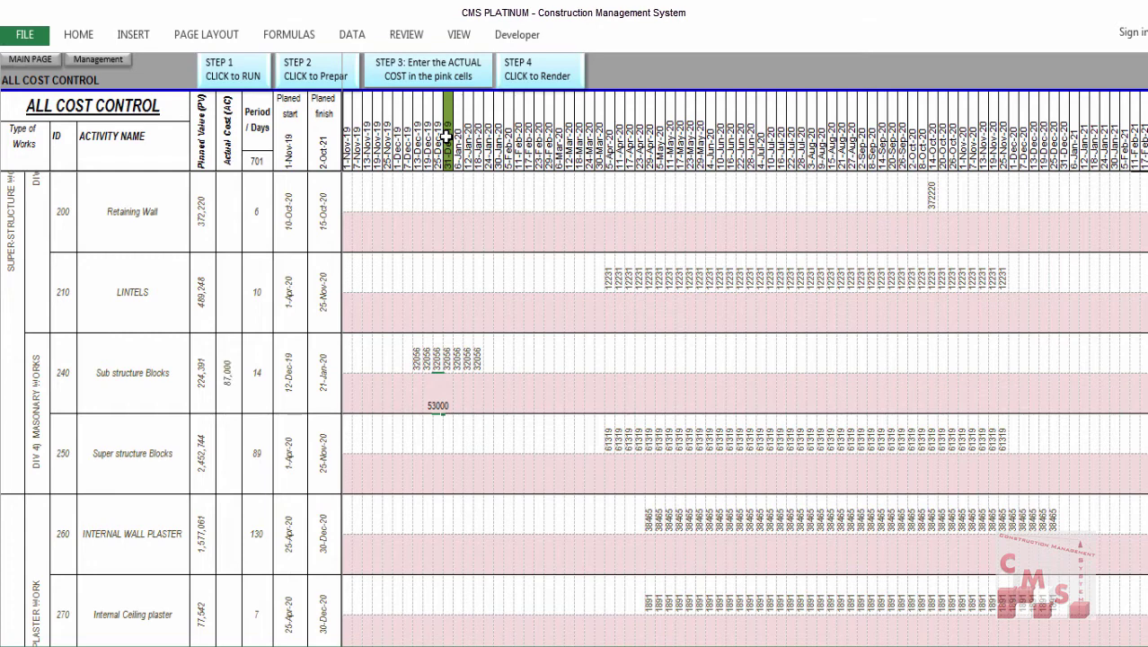
key(Return)
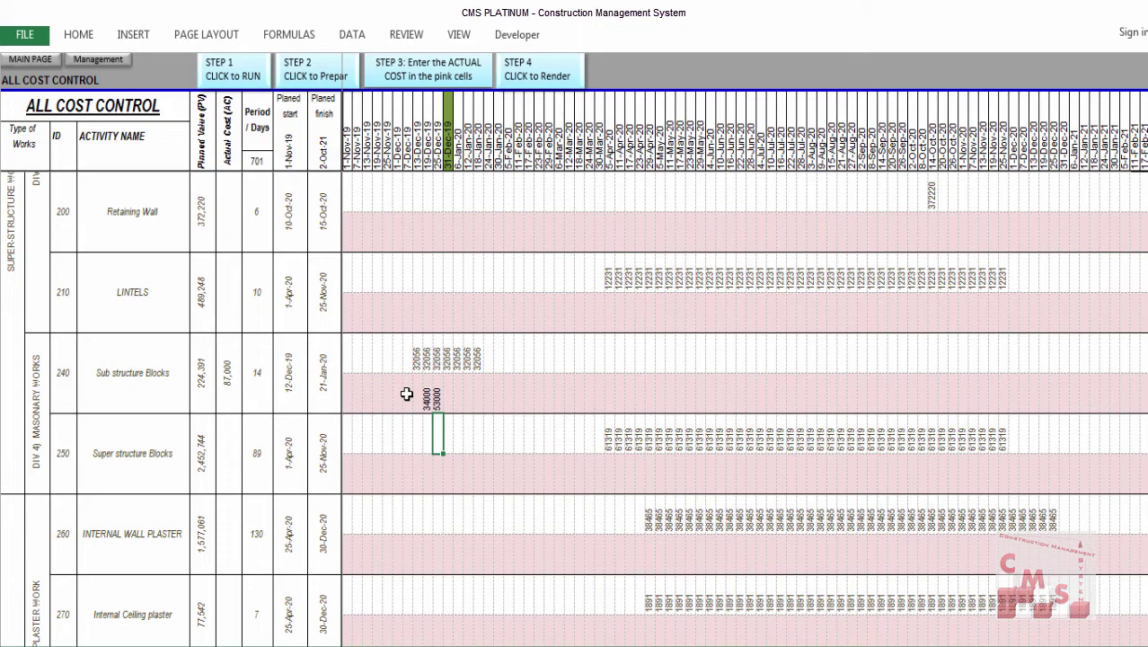
Enter an actual cost of 340000 for Project Overhead in each period from 1-Nov-19 to 1-Dec-19, and copy it to the following periods
scroll(404, 392, down, 10)
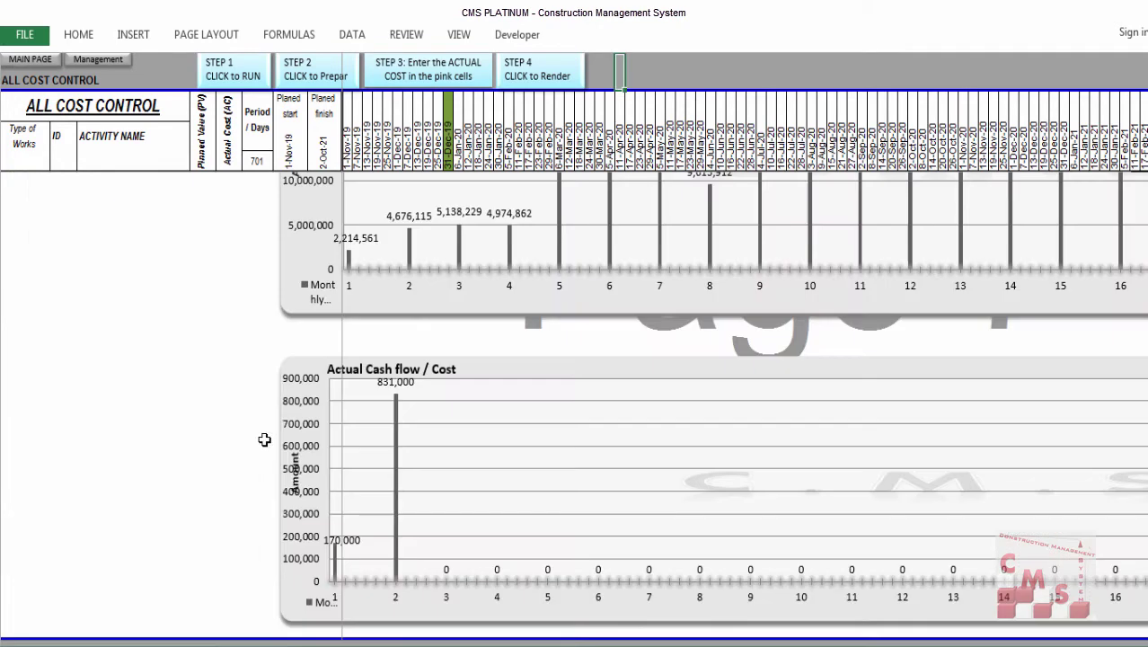
mouse_move(133, 74)
scroll(353, 362, up, 10)
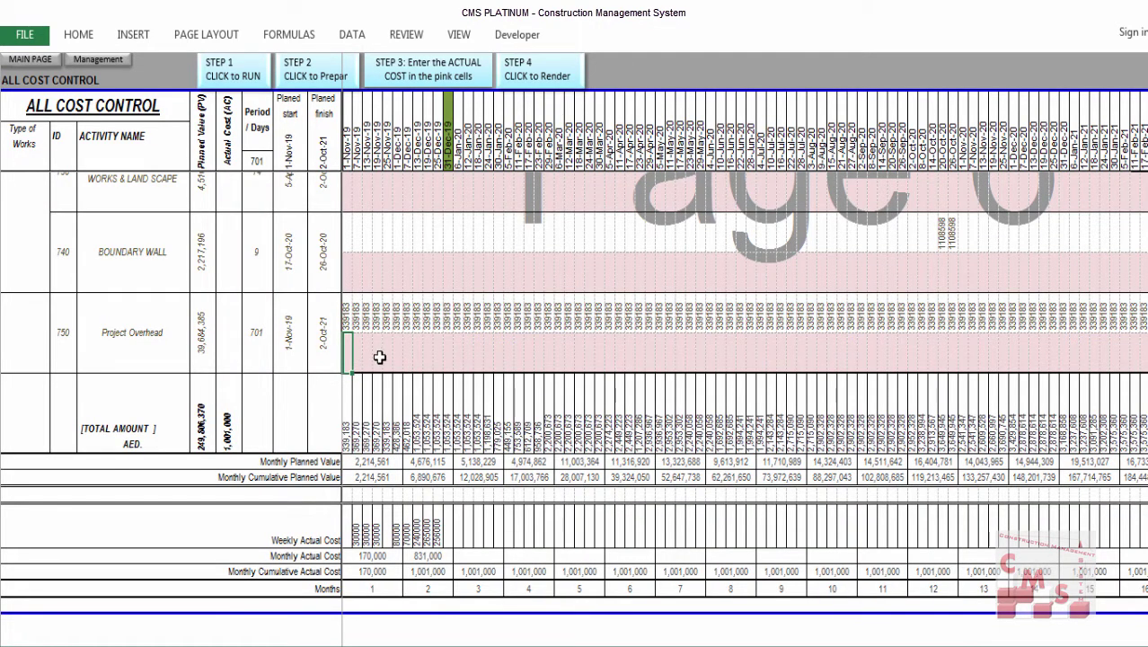
scroll(380, 358, up, 1)
key(ctrl+v)
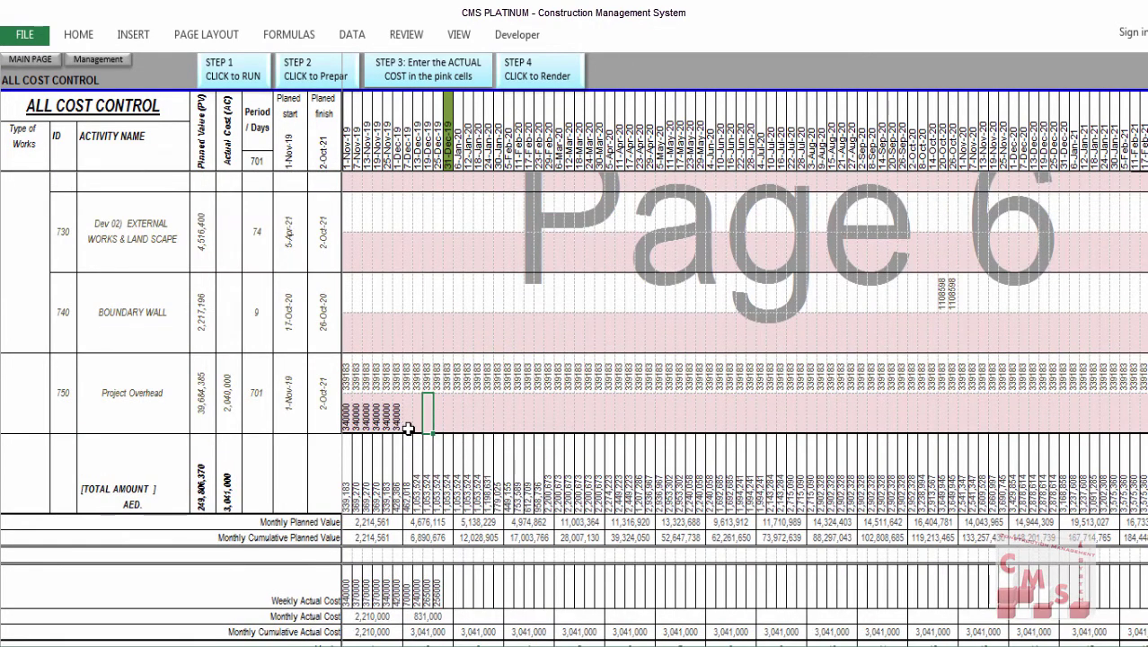
click(407, 419)
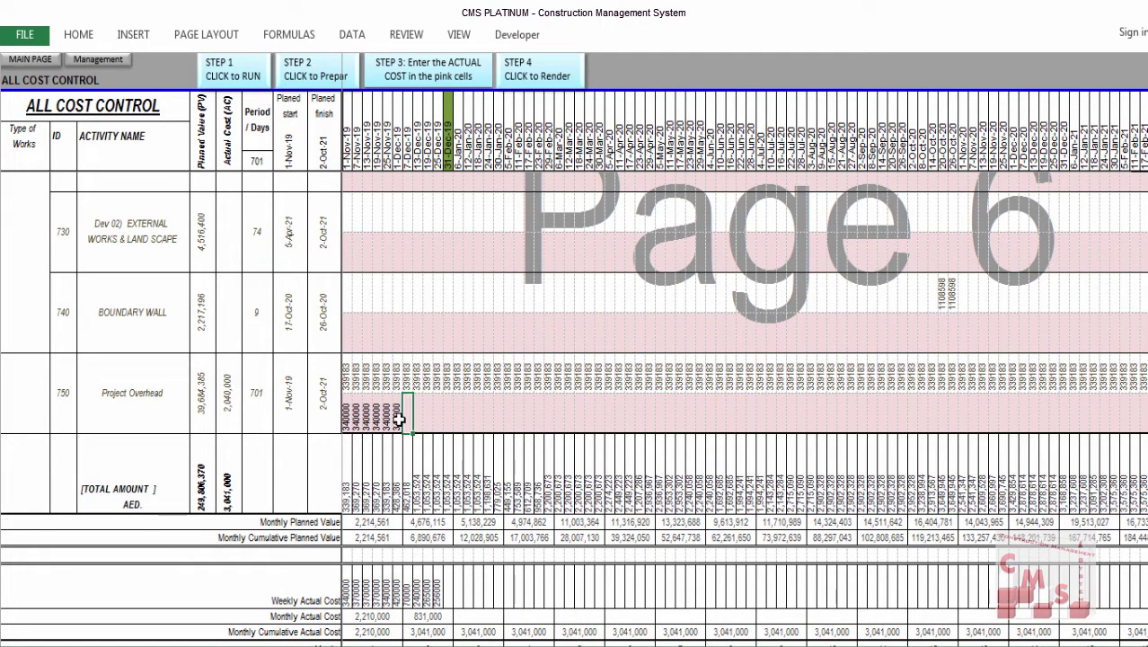
click(78, 34)
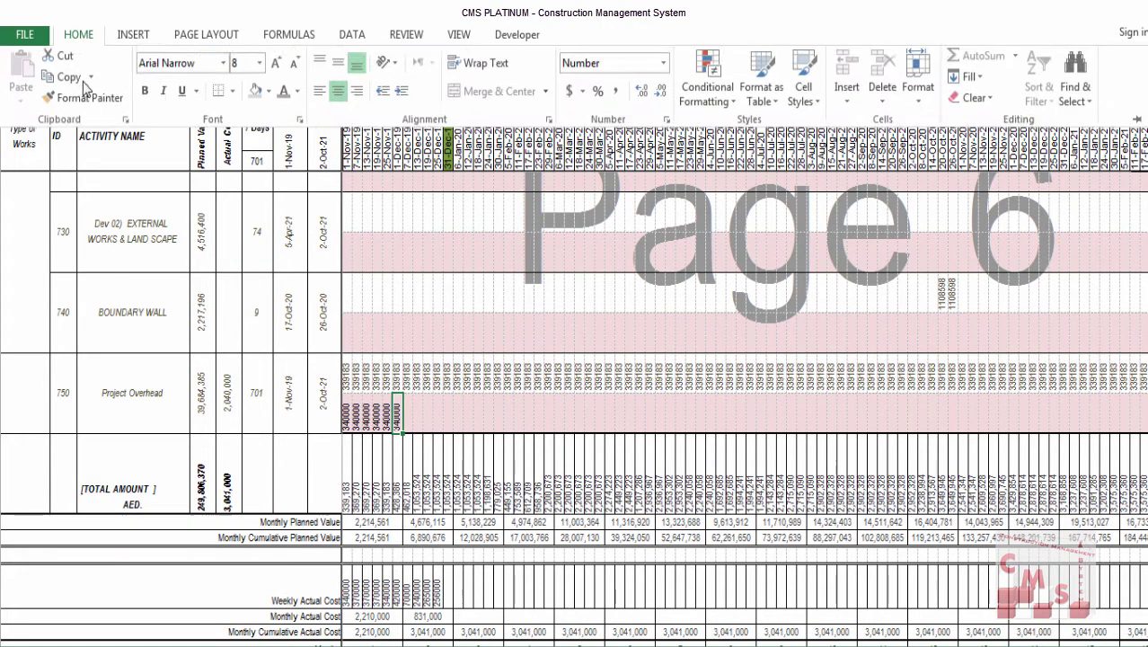
key(ctrl+v)
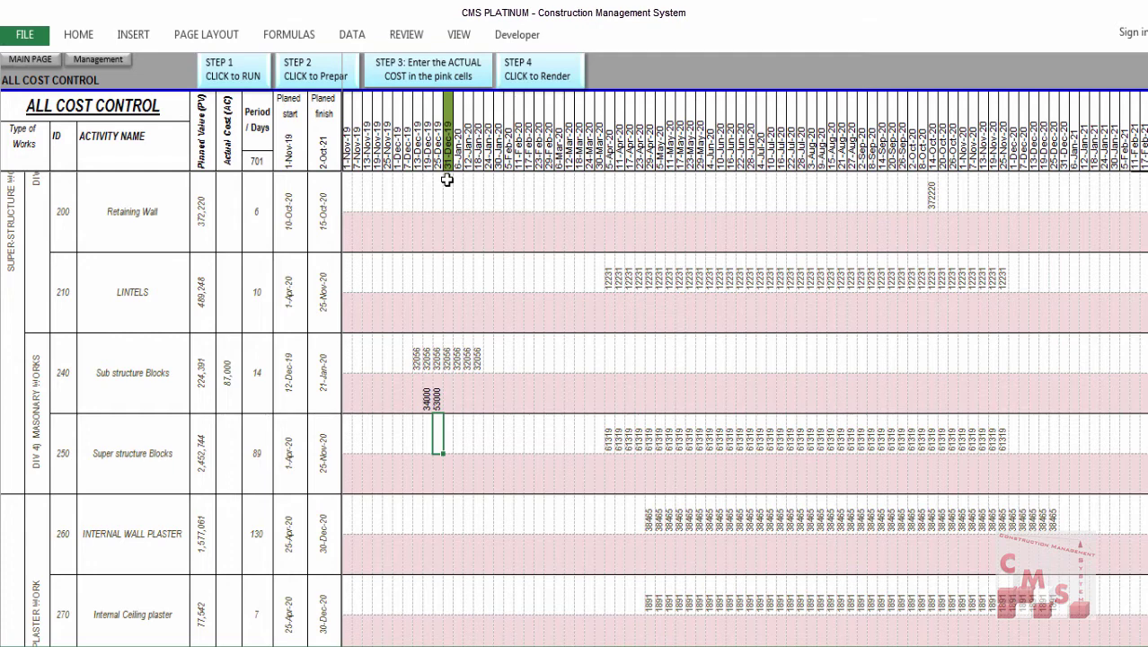
Render the project cost and close the report-ready message
click(565, 76)
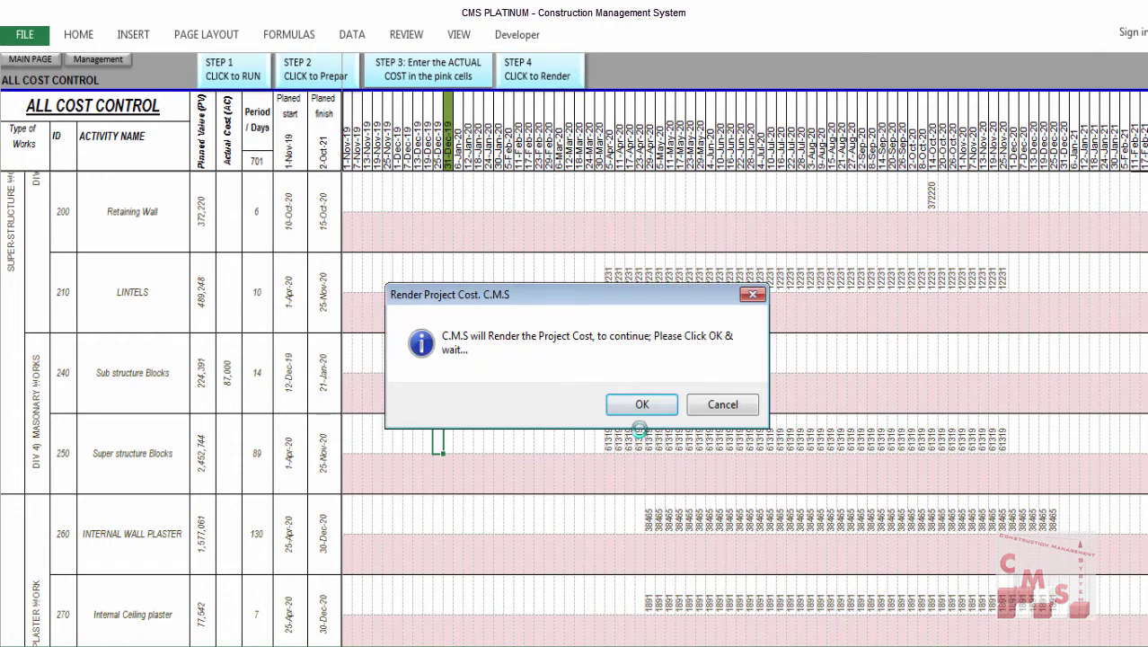
click(649, 405)
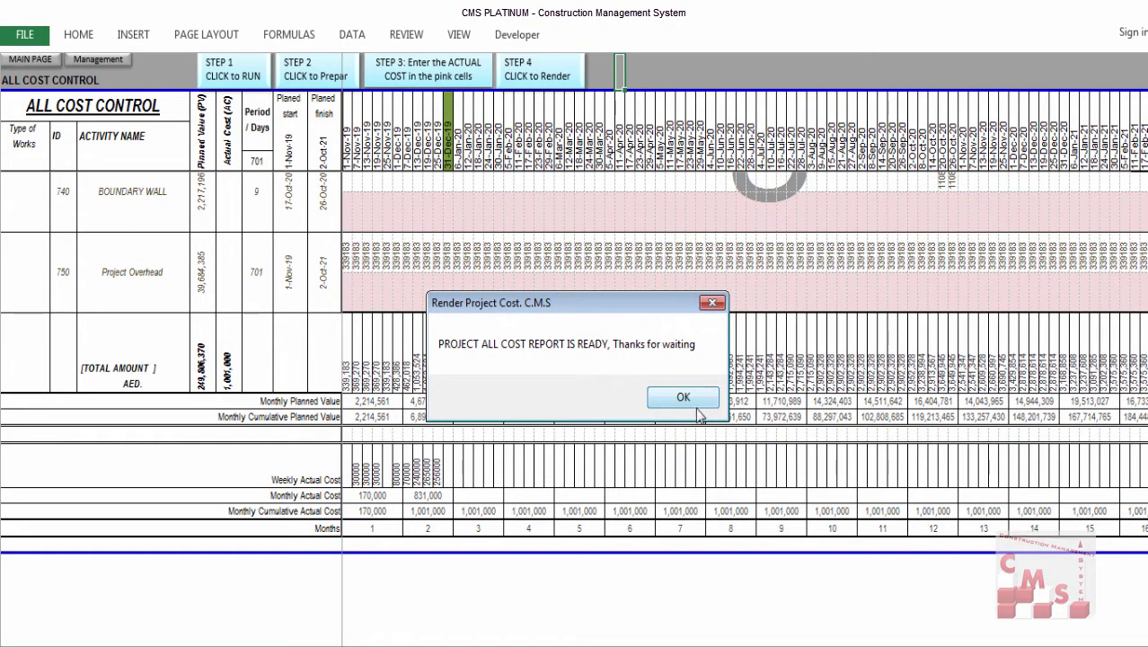
click(685, 398)
Review the activity rows of the cost control sheet and compare the planned and actual cash flow charts below them
scroll(572, 484, up, 10)
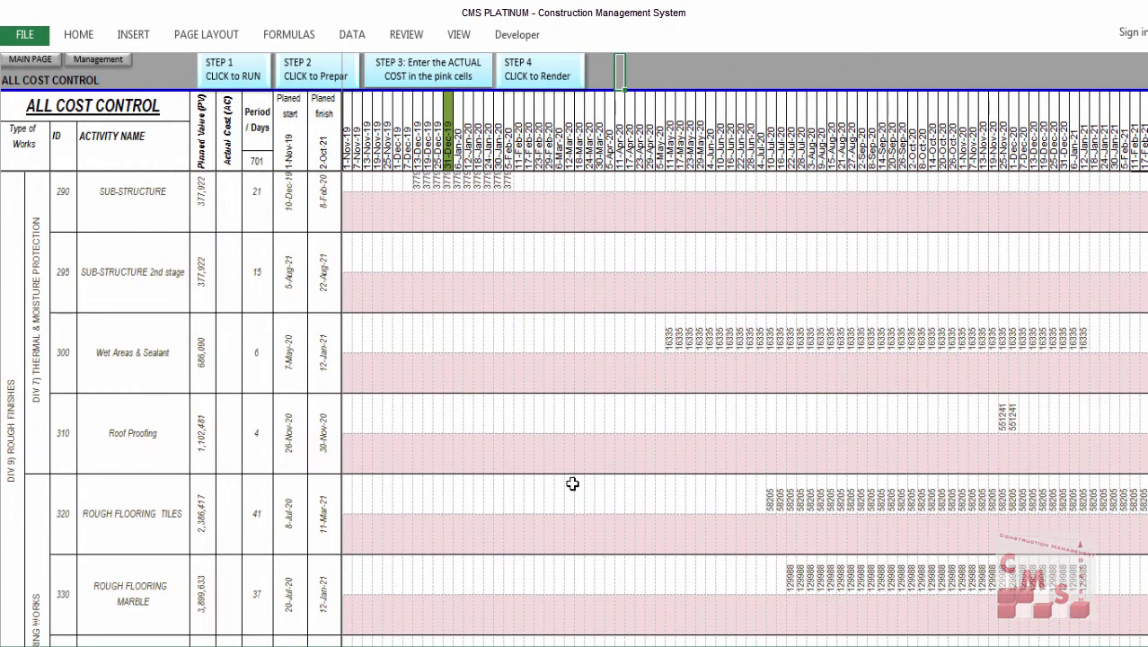
scroll(572, 485, up, 4)
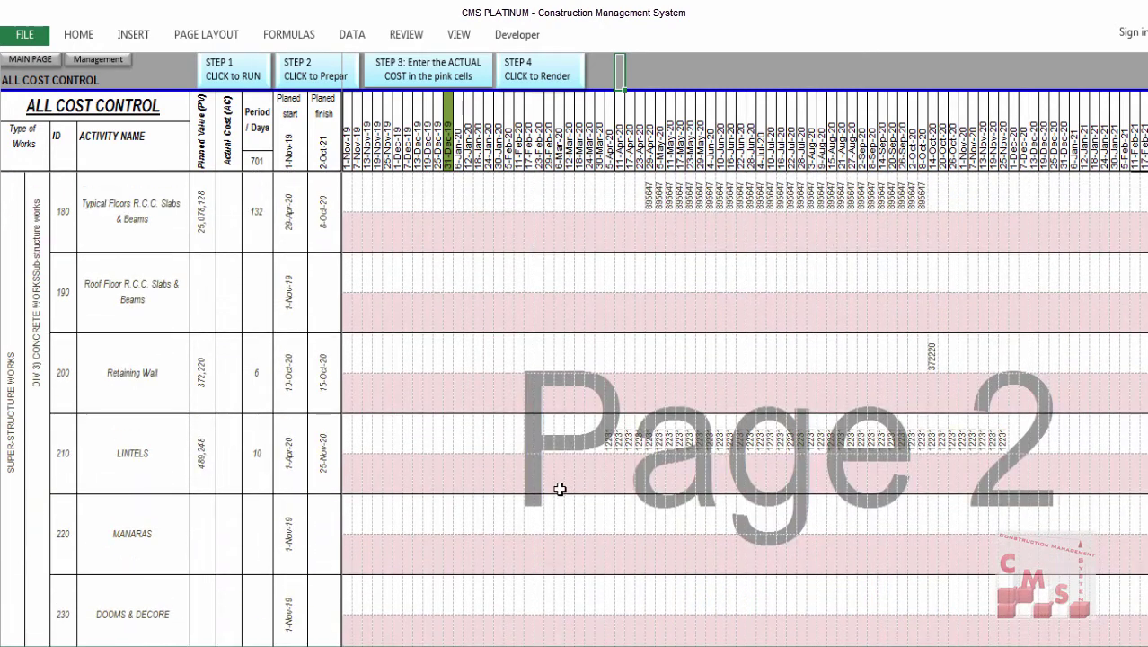
scroll(544, 419, down, 4)
scroll(548, 422, down, 2)
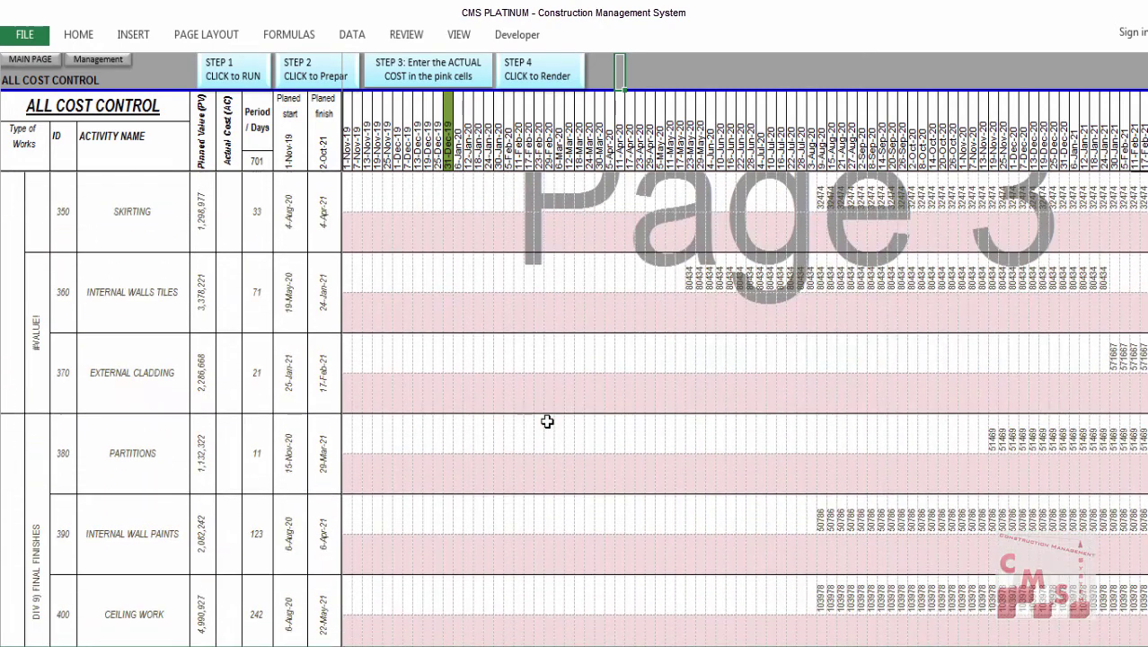
scroll(547, 422, down, 1)
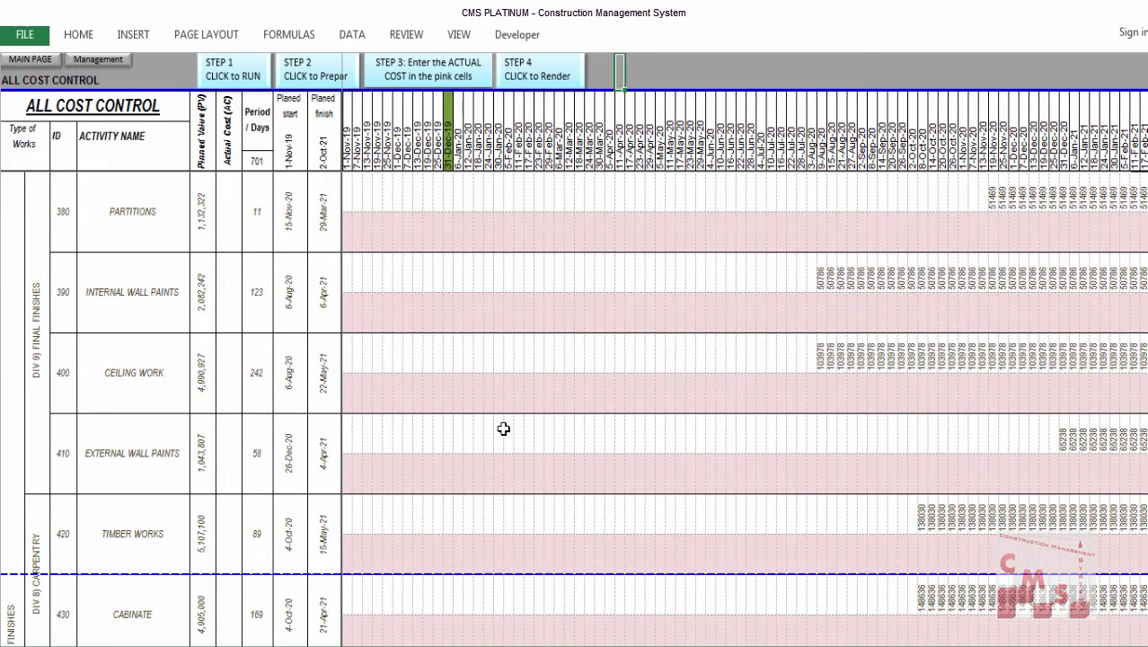
scroll(502, 428, down, 2)
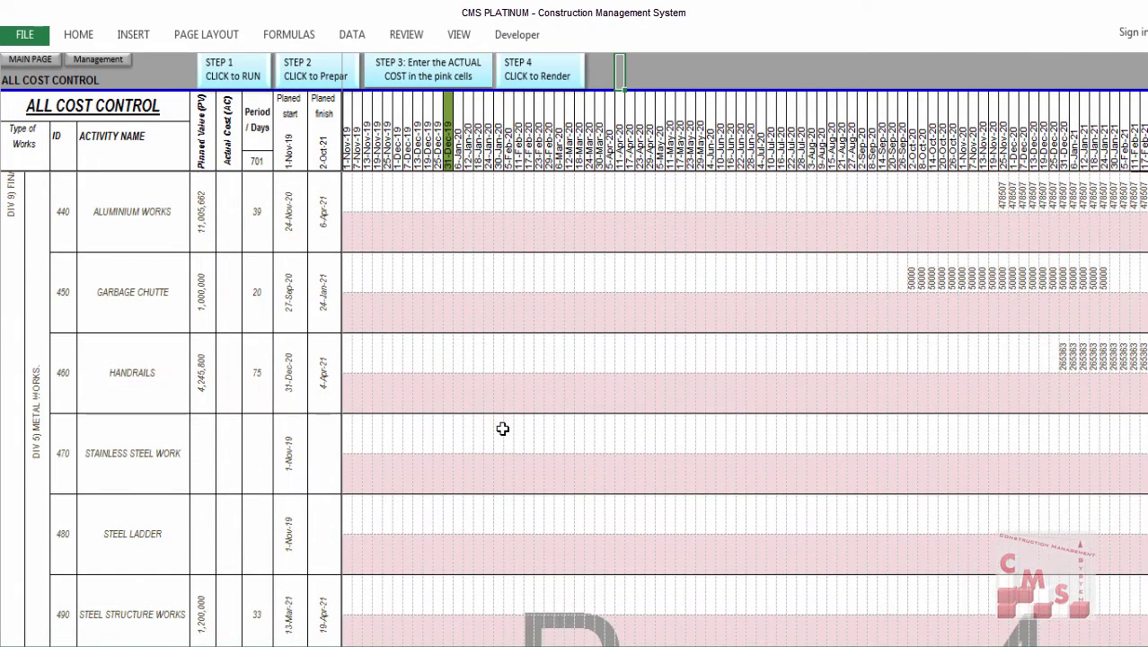
scroll(502, 428, down, 3)
scroll(504, 429, down, 2)
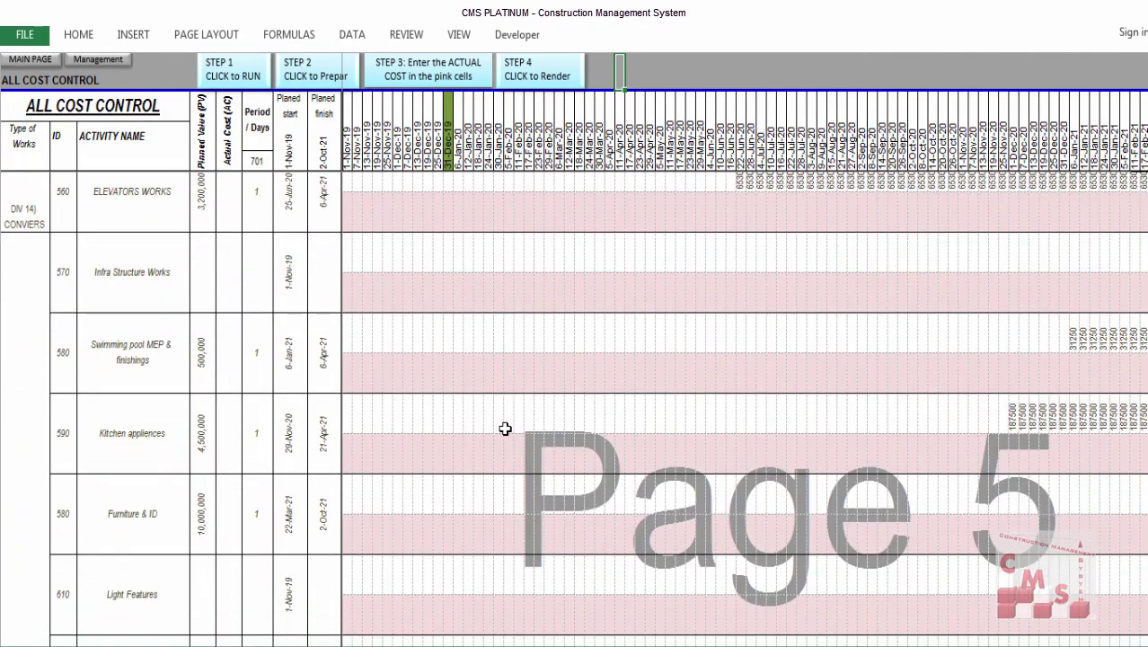
scroll(505, 428, down, 8)
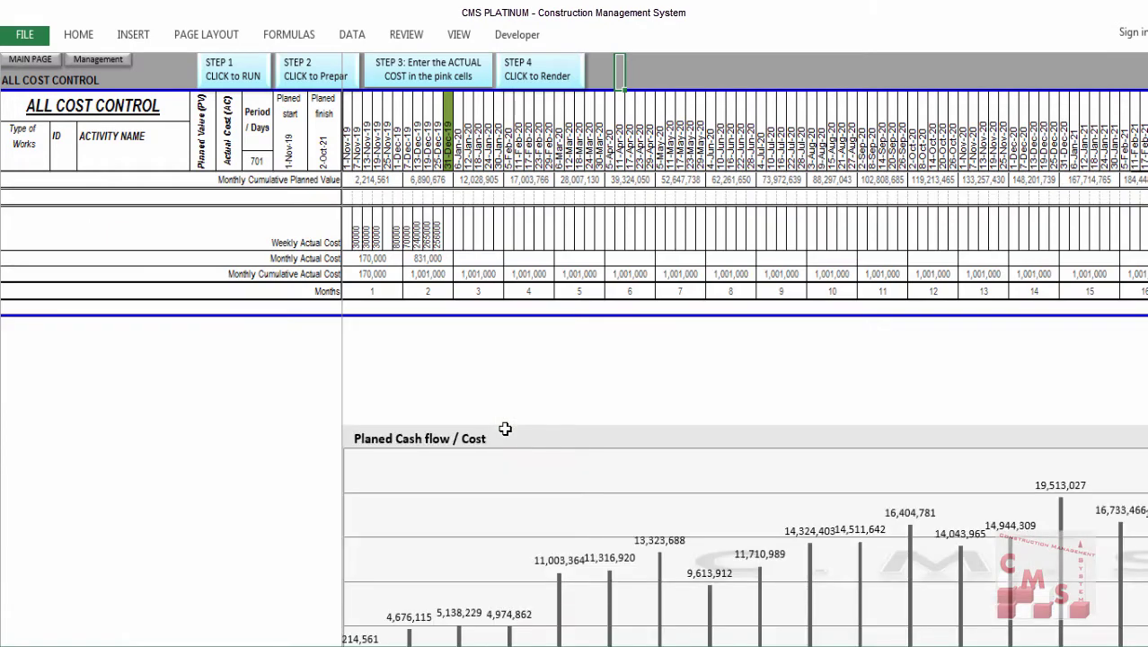
scroll(505, 429, down, 3)
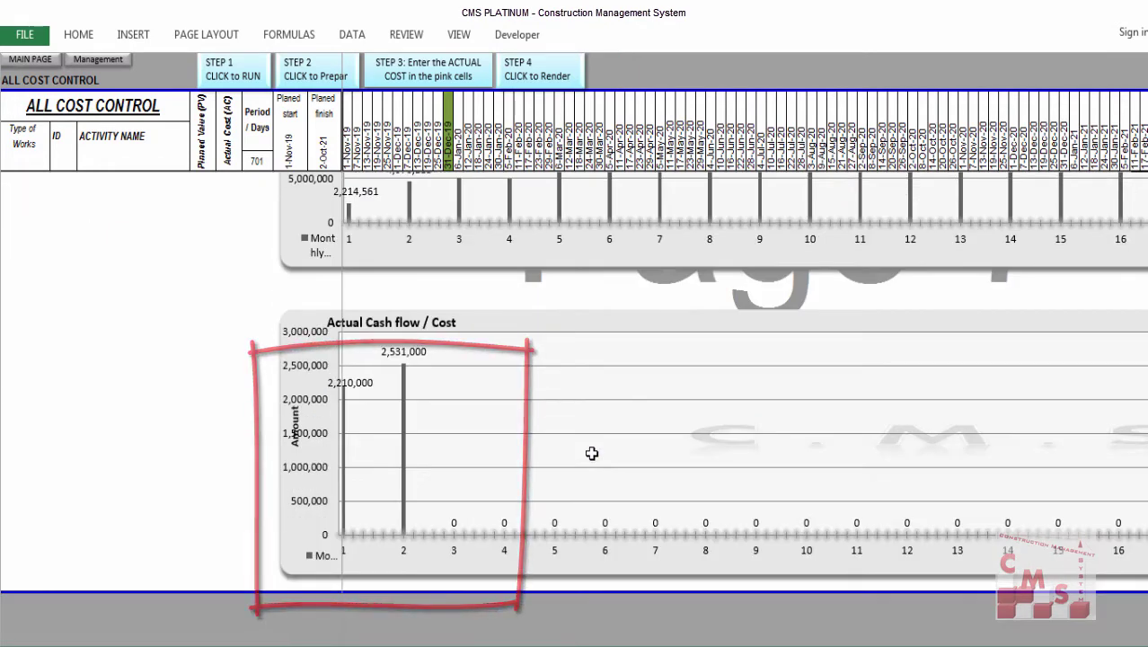
scroll(590, 454, up, 3)
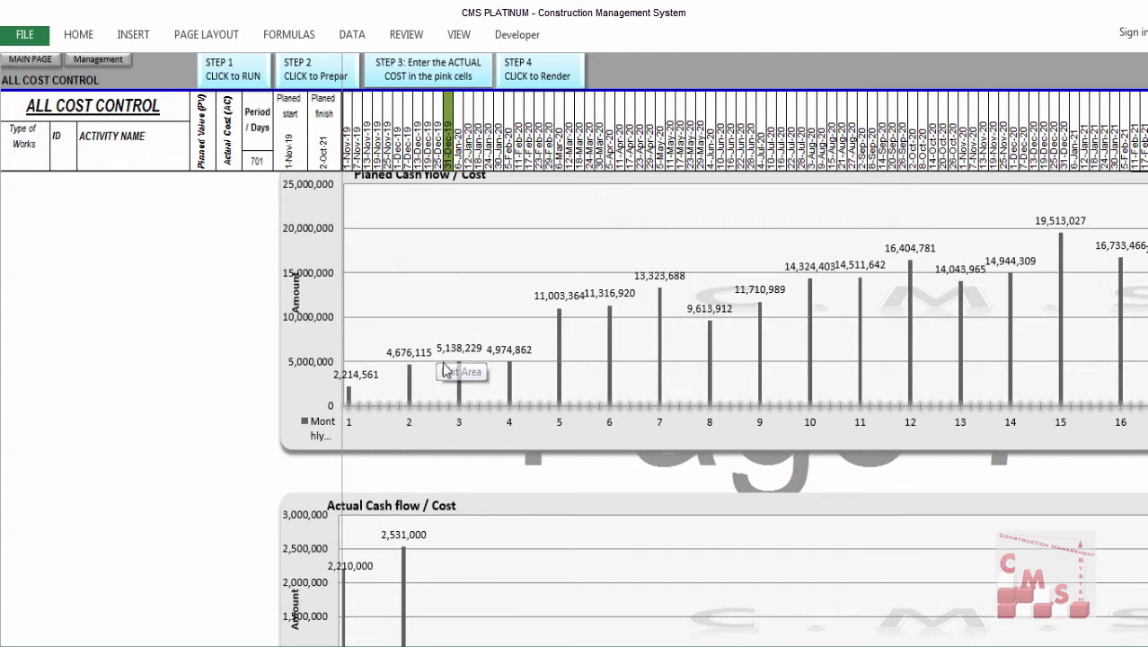
scroll(381, 413, down, 3)
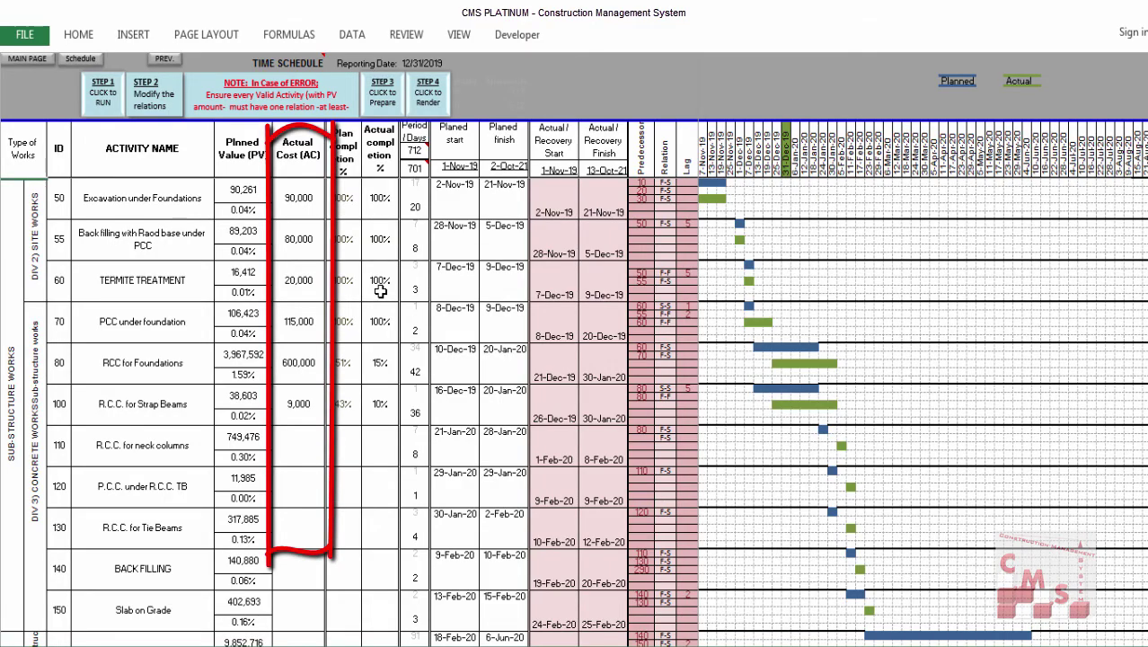
Check the Actual Cost (AC) values of the activities in the time schedule against their plan completion percentages
drag(303, 196, 303, 415)
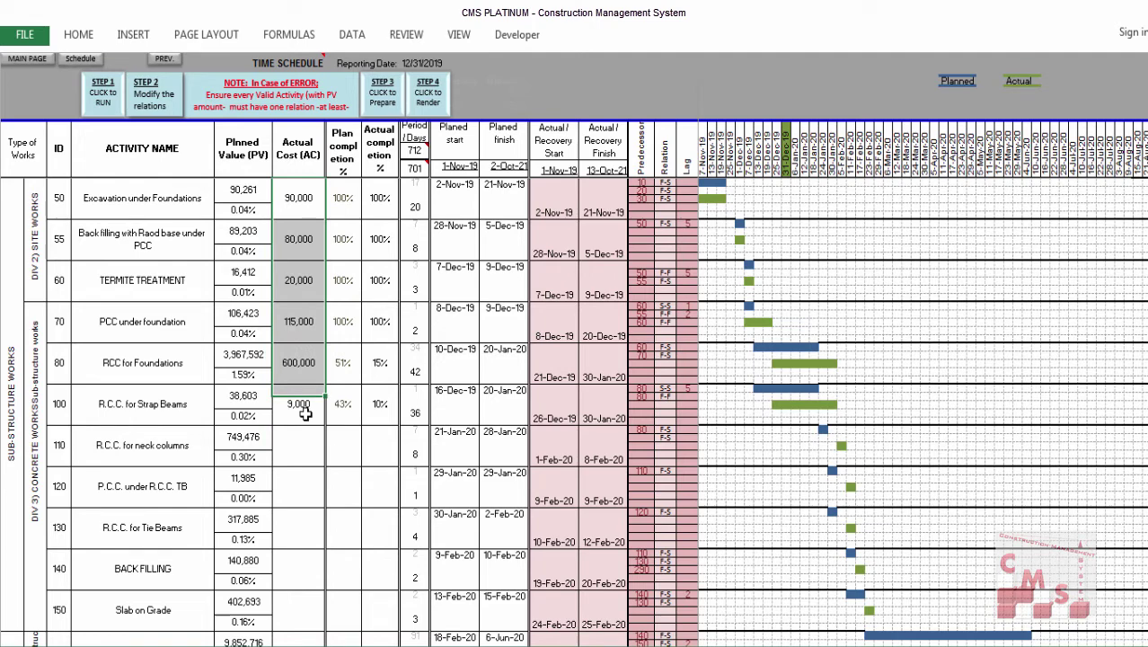
click(349, 196)
drag(313, 286, 300, 398)
scroll(300, 398, up, 3)
click(288, 203)
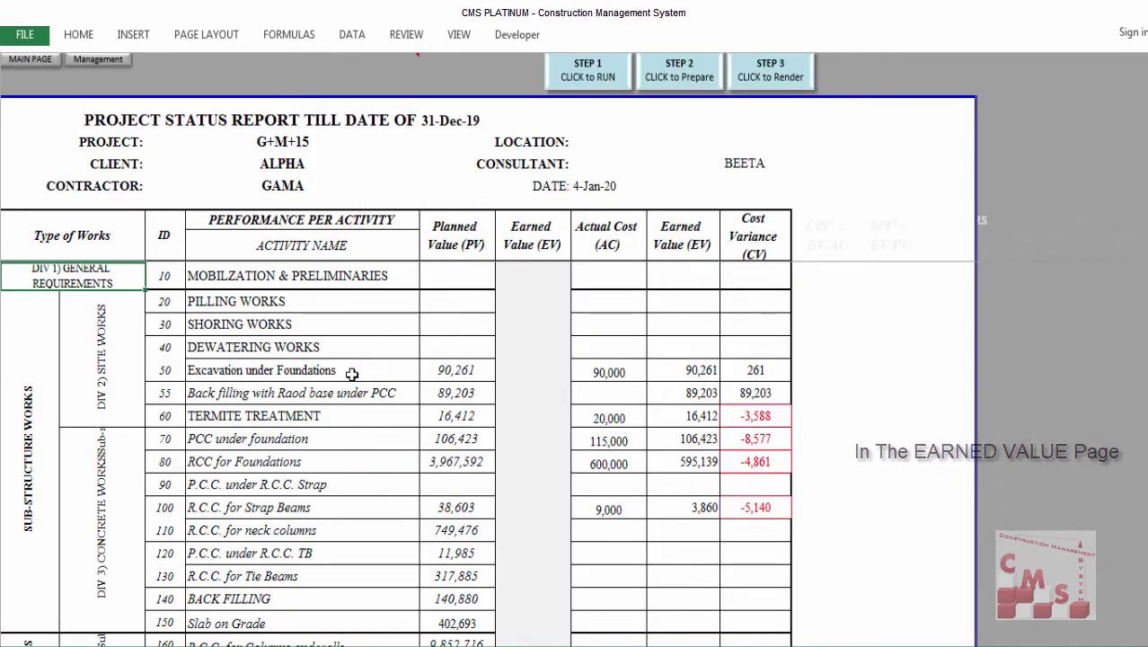
Return from the project status report to the main page and open the Management & Cost Control section
click(42, 67)
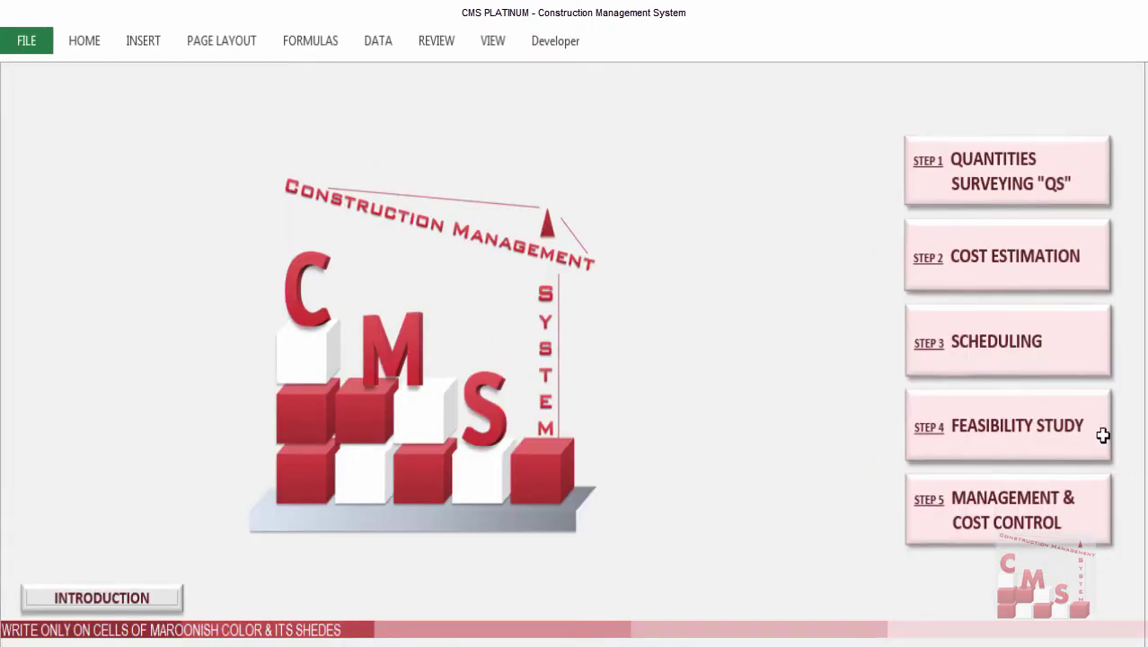
click(993, 520)
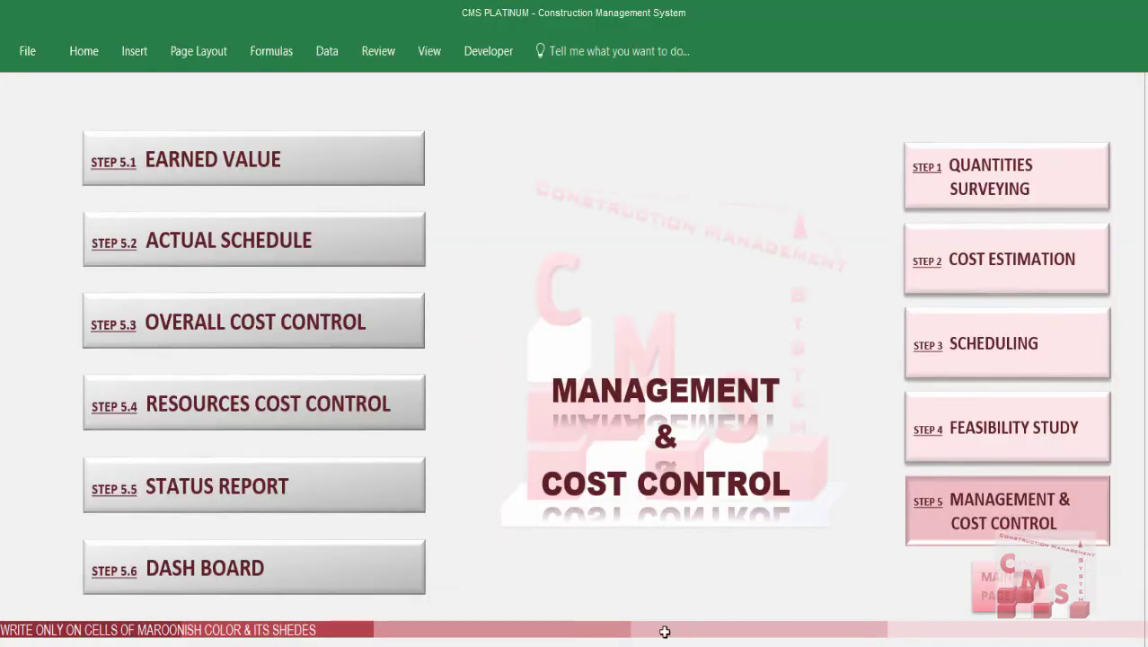